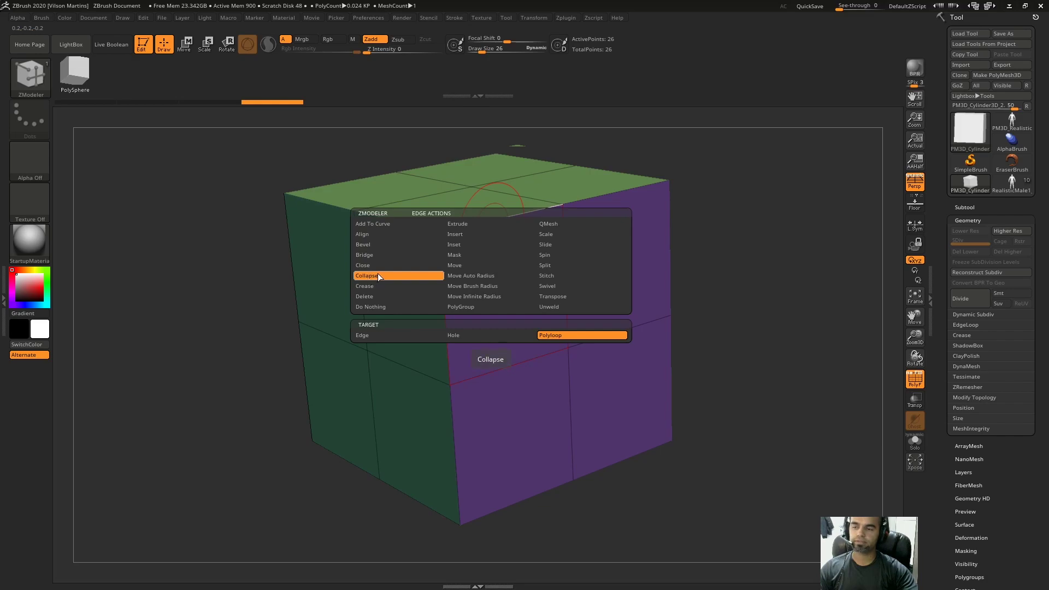
Step: Set the ZModeler polygon action to Crease on a single poly and the point action to Crease
{"action": "key", "text": "space"}
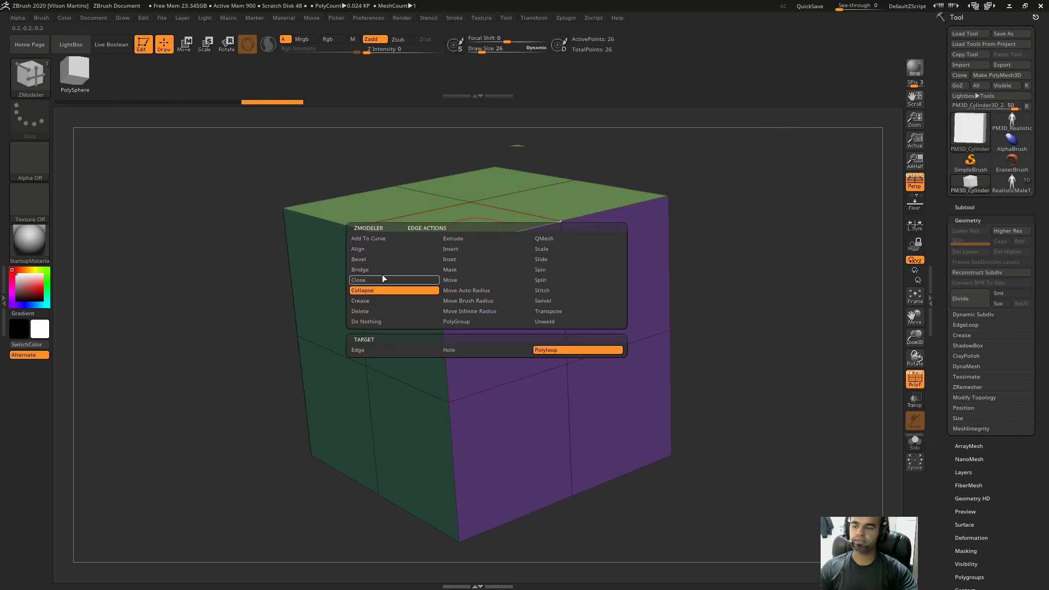
{"action": "key", "text": "space"}
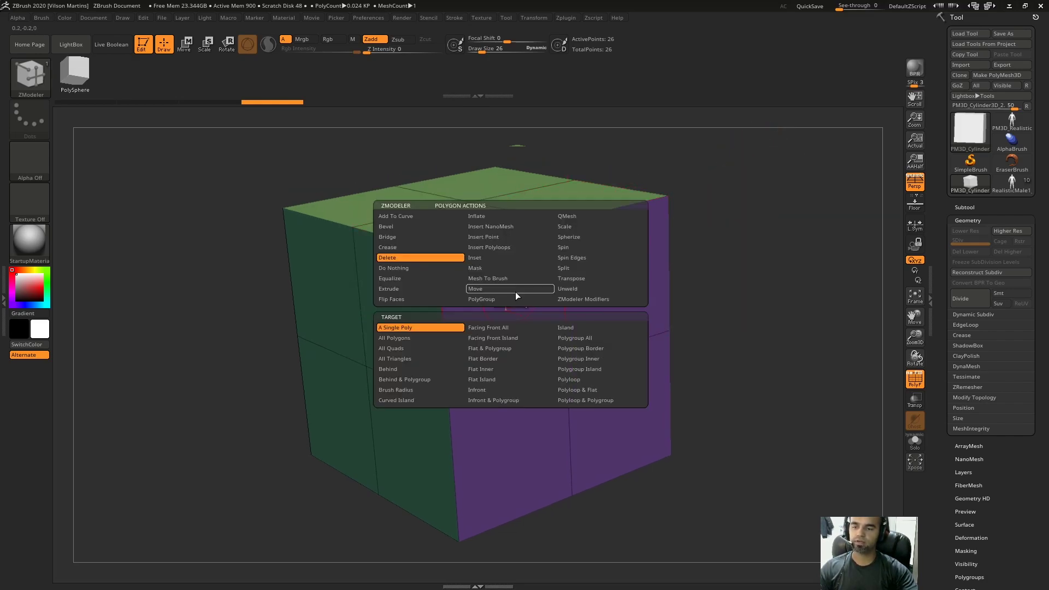
{"action": "left_click", "coordinate": [409, 249]}
{"action": "key", "text": "space"}
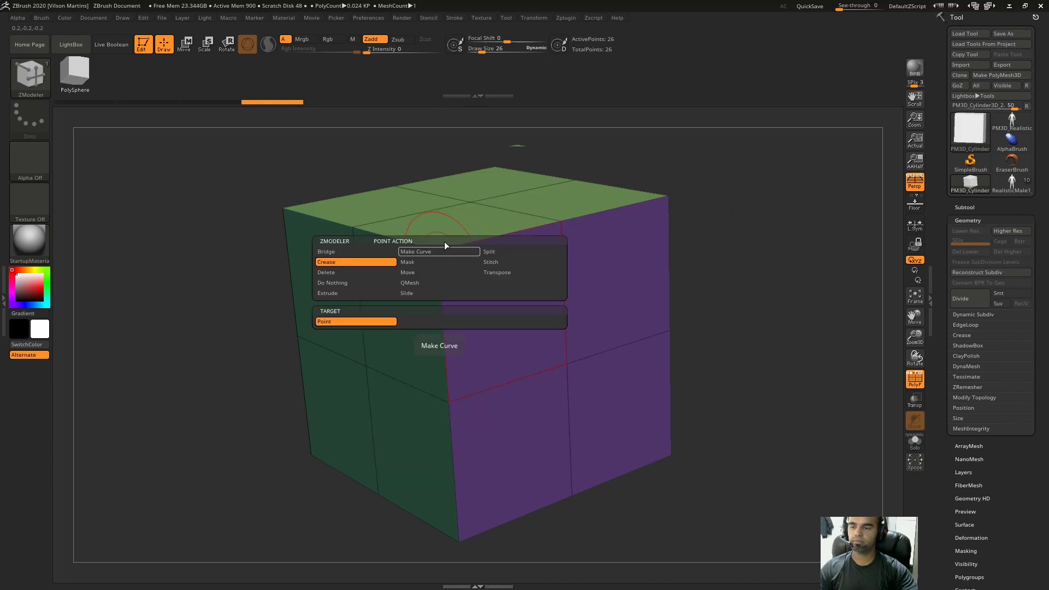
{"action": "left_click", "coordinate": [337, 262]}
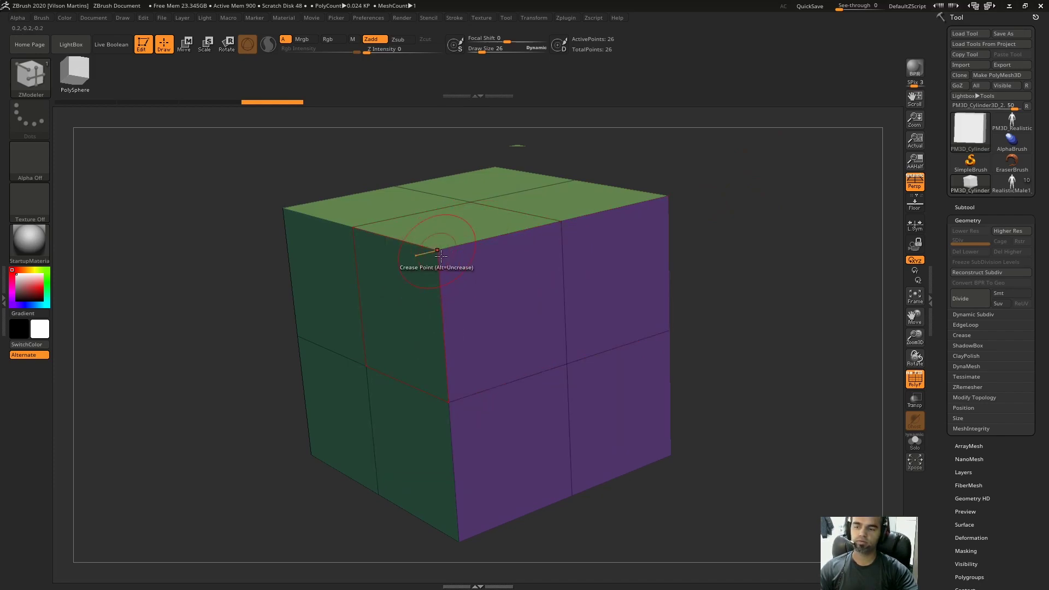
Step: Set the ZModeler edge action Collapse to target a single Edge
{"action": "right_click_drag", "start_coordinate": [498, 237], "coordinate": [473, 213], "text": "ctrl"}
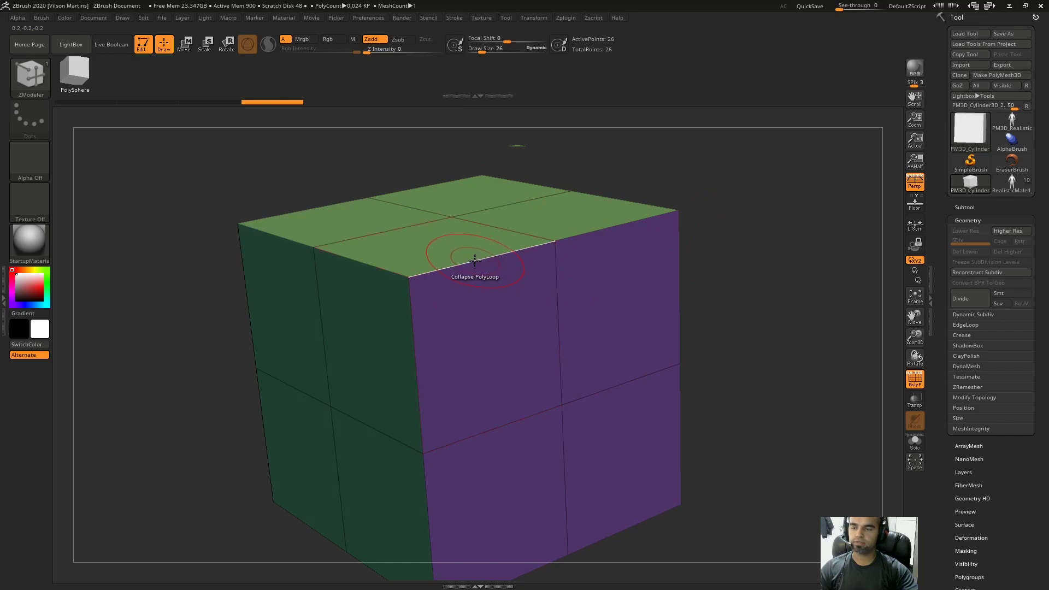
{"action": "key", "text": "space"}
{"action": "key", "text": "space"}
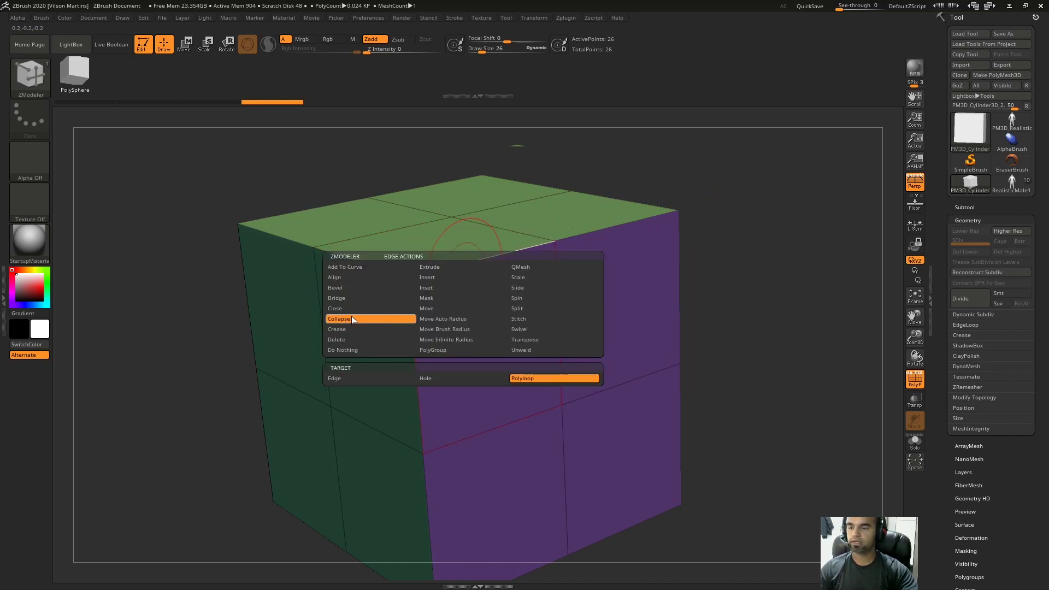
{"action": "left_click", "coordinate": [356, 378]}
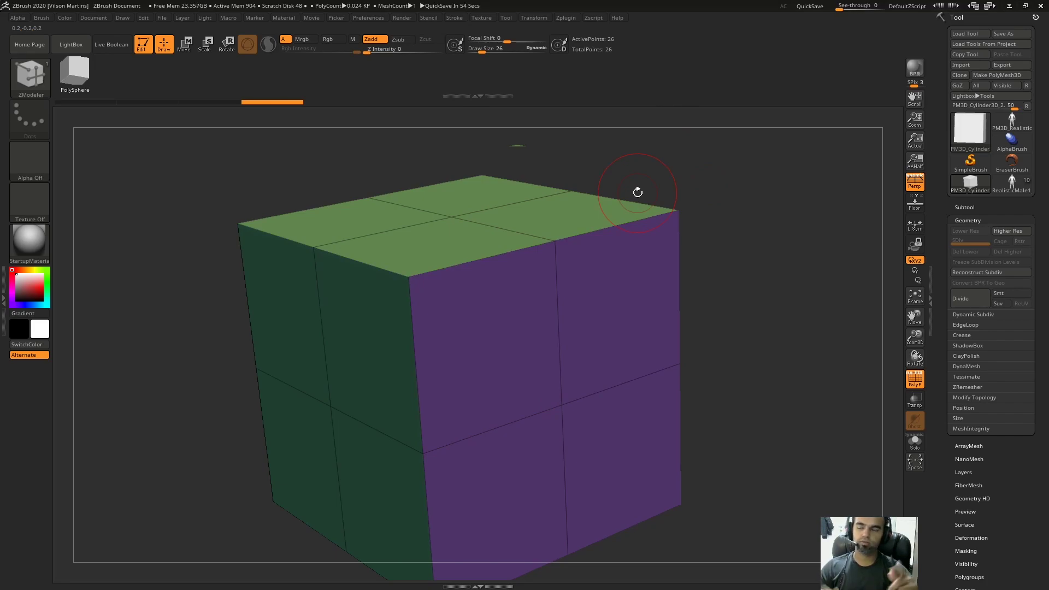
Step: Collapse the near half of the edge between the green top and the purple side, and undo it
{"action": "right_click_drag", "start_coordinate": [498, 215], "coordinate": [530, 243], "text": "ctrl"}
{"action": "left_click", "coordinate": [530, 242]}
{"action": "right_click_drag", "start_coordinate": [552, 372], "coordinate": [461, 208]}
{"action": "right_click_drag", "start_coordinate": [437, 307], "coordinate": [467, 326]}
{"action": "key", "text": "ctrl+z"}
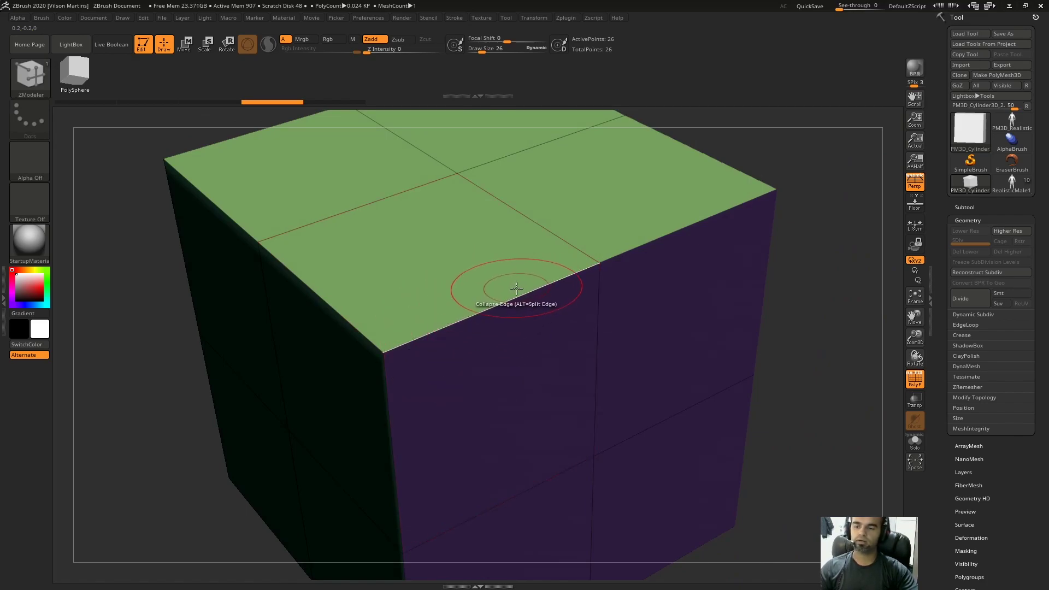
Step: Collapse the near top edge segment from its corner end, undo, collapse it from its midpoint end, and undo again
{"action": "mouse_move", "coordinate": [570, 270]}
{"action": "right_mouse_down", "text": "ctrl"}
{"action": "mouse_move", "coordinate": [550, 290]}
{"action": "mouse_move", "coordinate": [574, 270]}
{"action": "right_mouse_up", "text": "ctrl"}
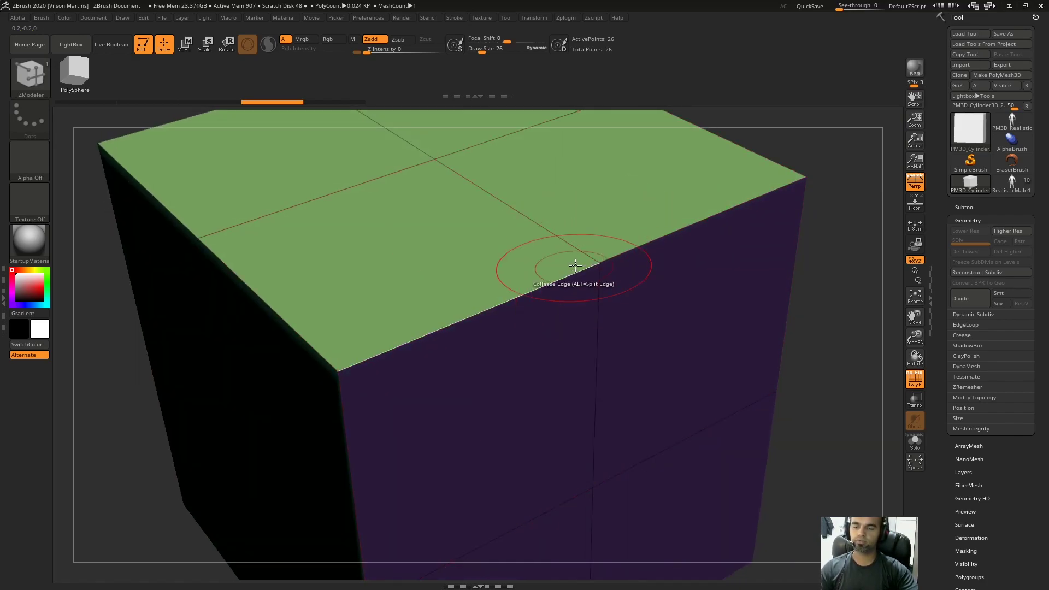
{"action": "left_click", "coordinate": [365, 349]}
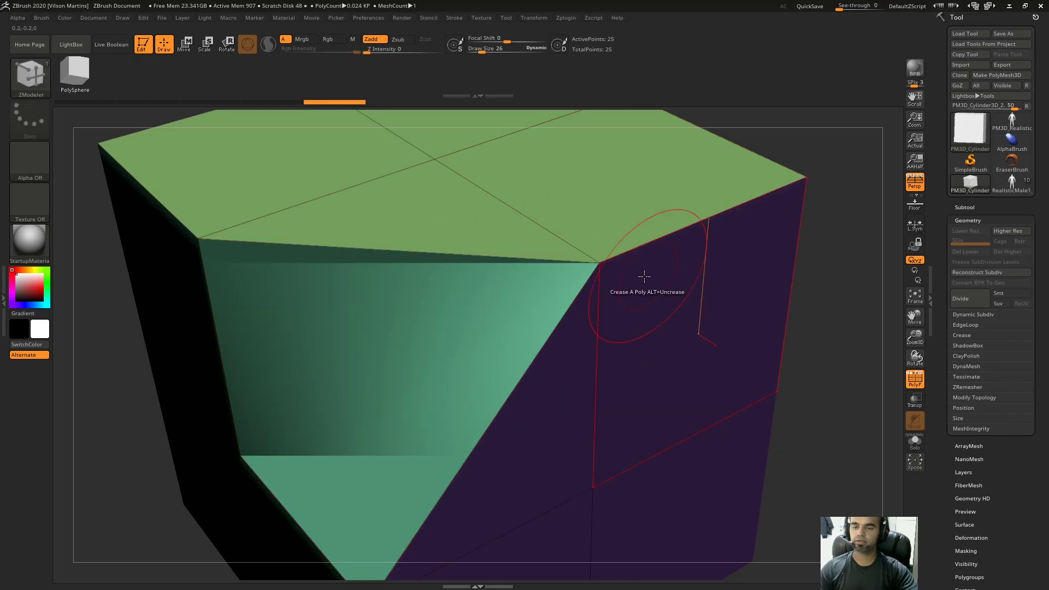
{"action": "key", "text": "ctrl+z"}
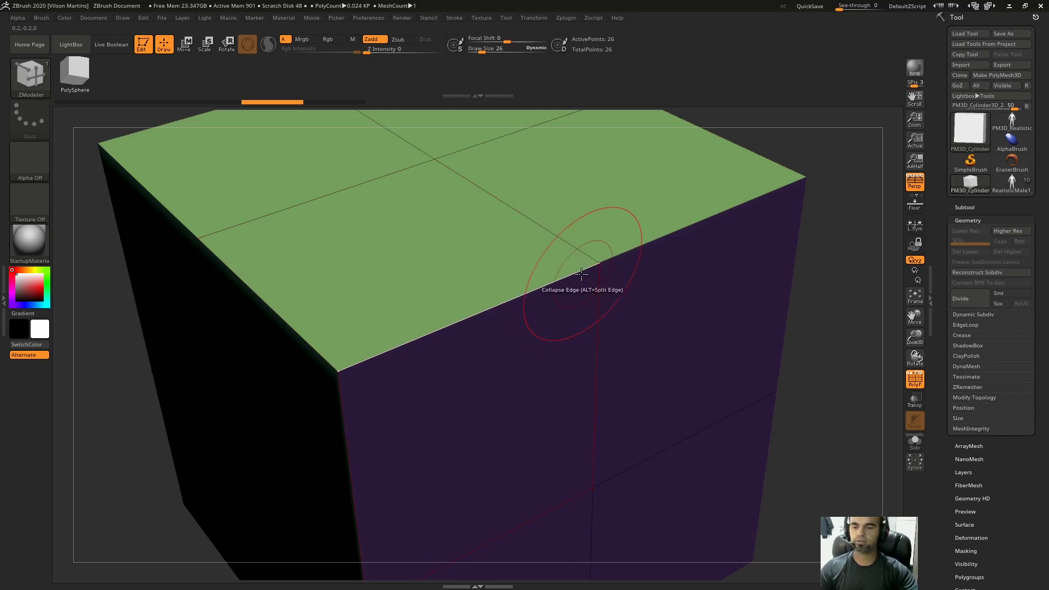
{"action": "left_click", "coordinate": [571, 273]}
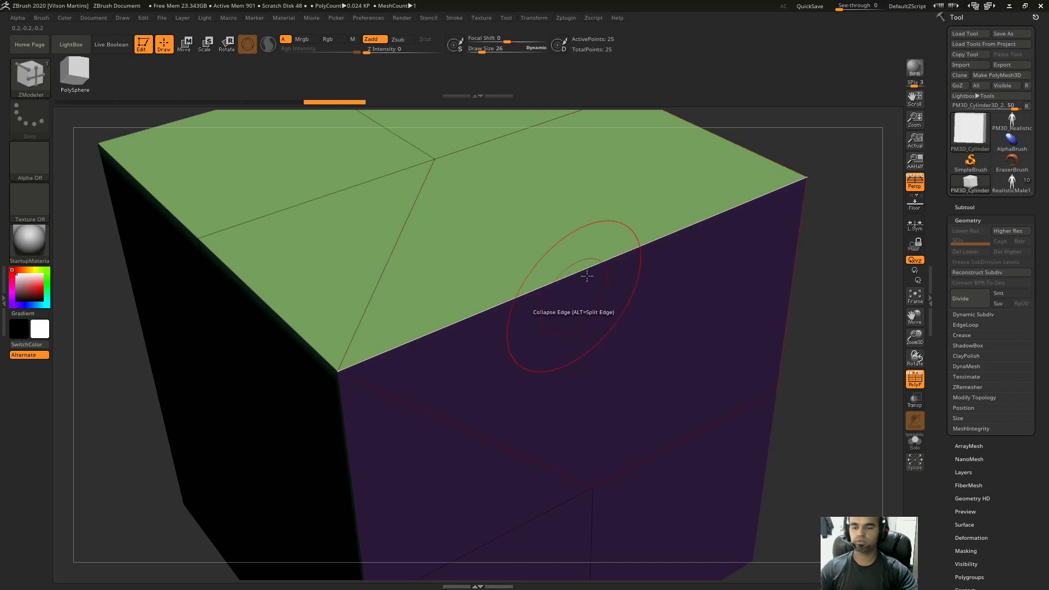
{"action": "key", "text": "ctrl+z"}
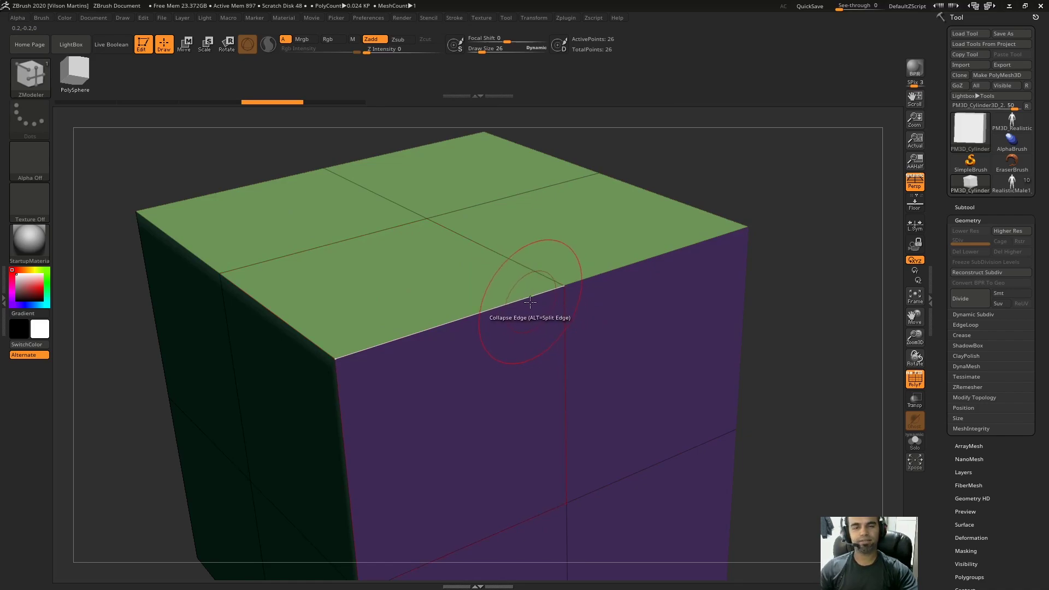
Step: Repeat the single-edge collapse towards both ends of the same top edge segment and undo the results
{"action": "left_click_drag", "start_coordinate": [531, 297], "coordinate": [556, 276]}
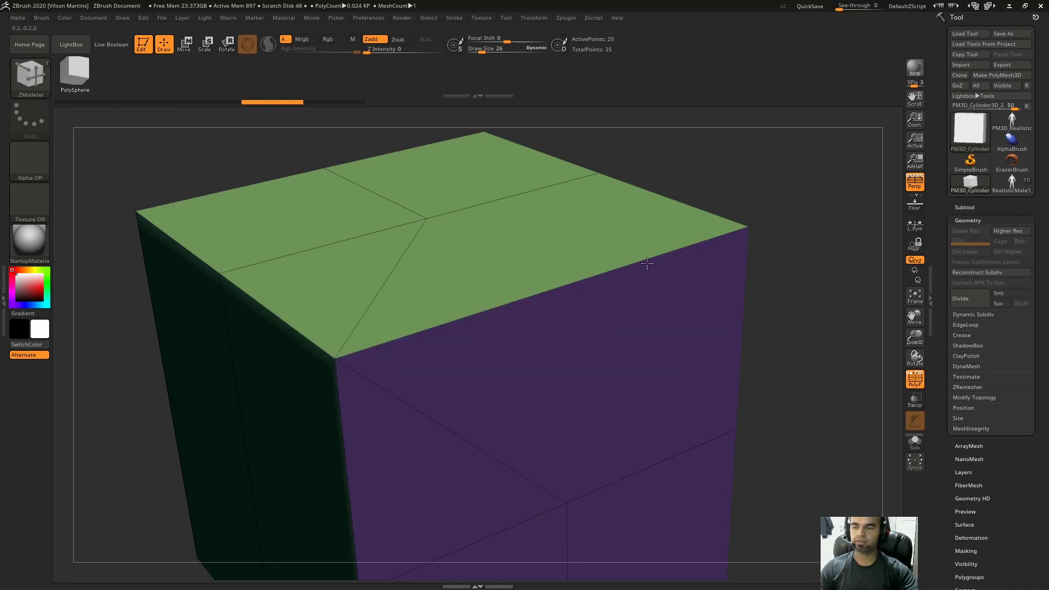
{"action": "key", "text": "ctrl"}
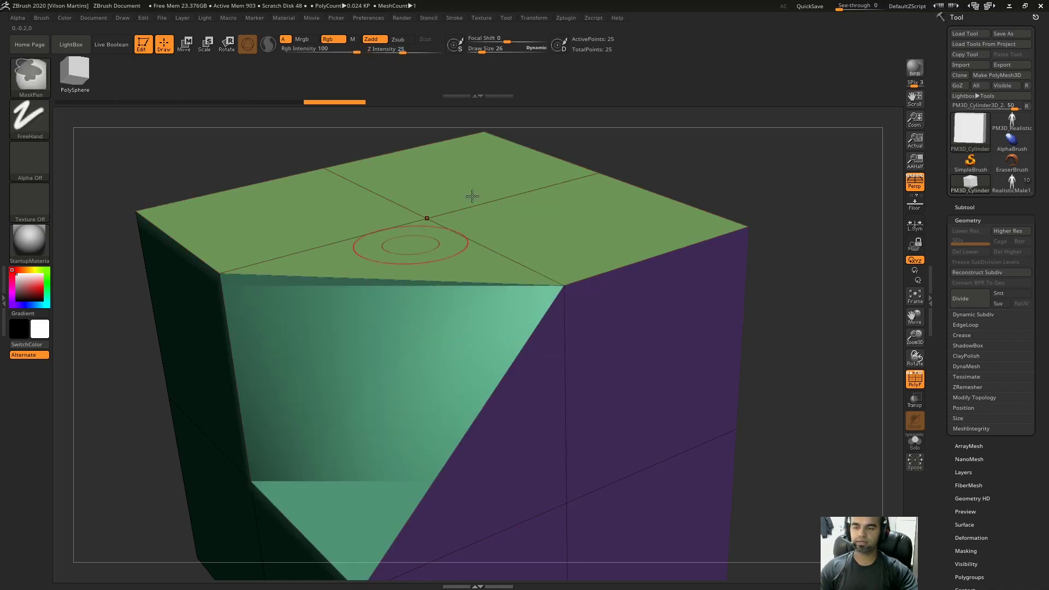
{"action": "mouse_move", "coordinate": [496, 278]}
{"action": "right_mouse_down"}
{"action": "mouse_move", "coordinate": [491, 265]}
{"action": "mouse_move", "coordinate": [571, 262]}
{"action": "mouse_move", "coordinate": [492, 271]}
{"action": "mouse_move", "coordinate": [508, 248]}
{"action": "right_mouse_up"}
{"action": "key", "text": "ctrl+z"}
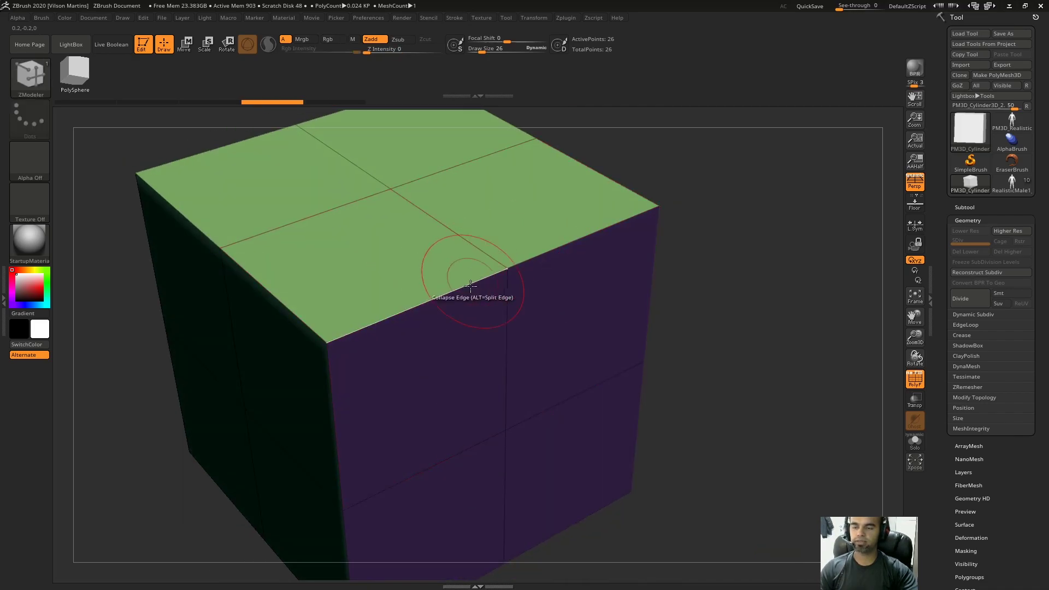
Step: Try Collapse Edge on several successive edges of the cube's purple side, undoing the collapses
{"action": "left_click", "coordinate": [487, 273]}
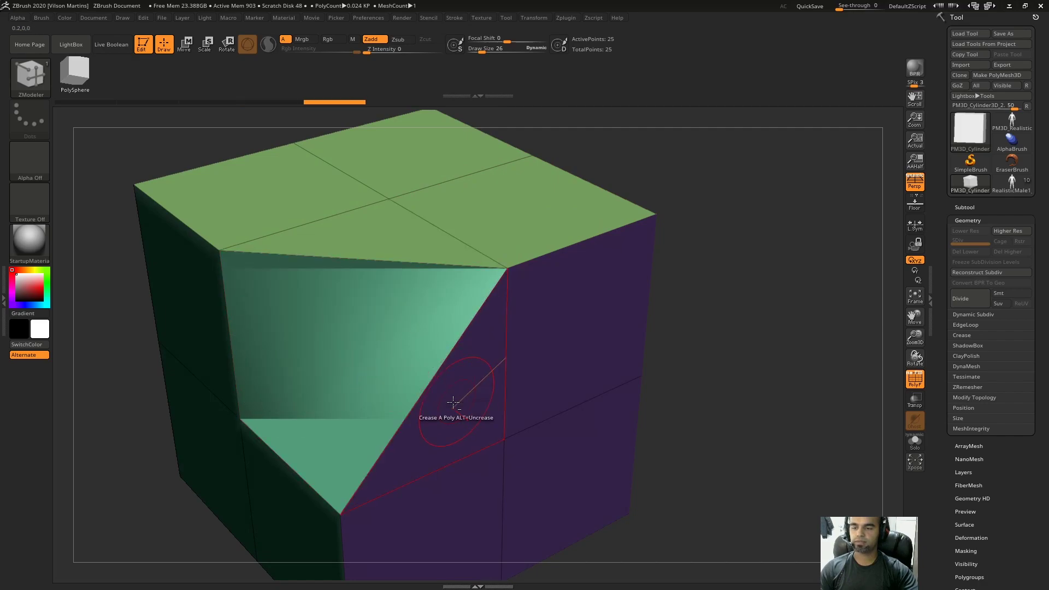
{"action": "right_click_drag", "start_coordinate": [454, 402], "coordinate": [458, 317]}
{"action": "left_click", "coordinate": [457, 318]}
{"action": "right_click_drag", "start_coordinate": [464, 424], "coordinate": [457, 265], "text": "alt"}
{"action": "left_click", "coordinate": [461, 356]}
{"action": "right_click_drag", "start_coordinate": [461, 316], "coordinate": [488, 504]}
{"action": "key", "text": "ctrl+z"}
{"action": "key", "text": "ctrl+z"}
{"action": "key", "text": "ctrl+z"}
Step: Collapse the horizontal edge crossing the purple side, and undo the collapses back to the intact cube
{"action": "right_click_drag", "start_coordinate": [519, 247], "coordinate": [454, 342], "text": "alt"}
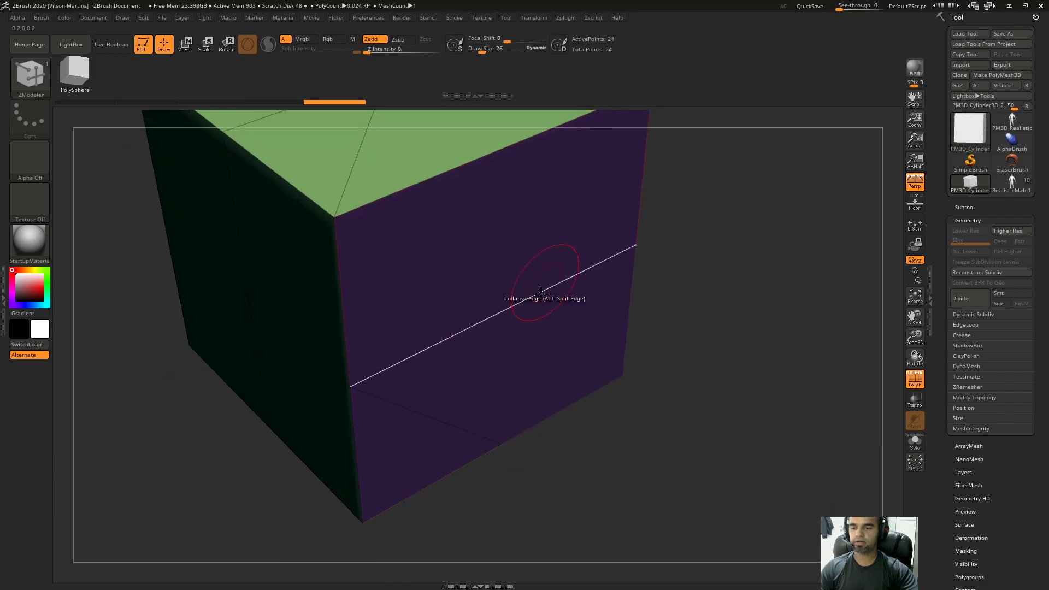
{"action": "left_click", "coordinate": [549, 276]}
{"action": "right_click_drag", "start_coordinate": [549, 277], "coordinate": [488, 348]}
{"action": "key", "text": "ctrl+z"}
{"action": "key", "text": "ctrl+z"}
{"action": "key", "text": "ctrl+z"}
Step: Set the edge Collapse target to Hole and try it on the near closed edge of the green top face
{"action": "key", "text": "space"}
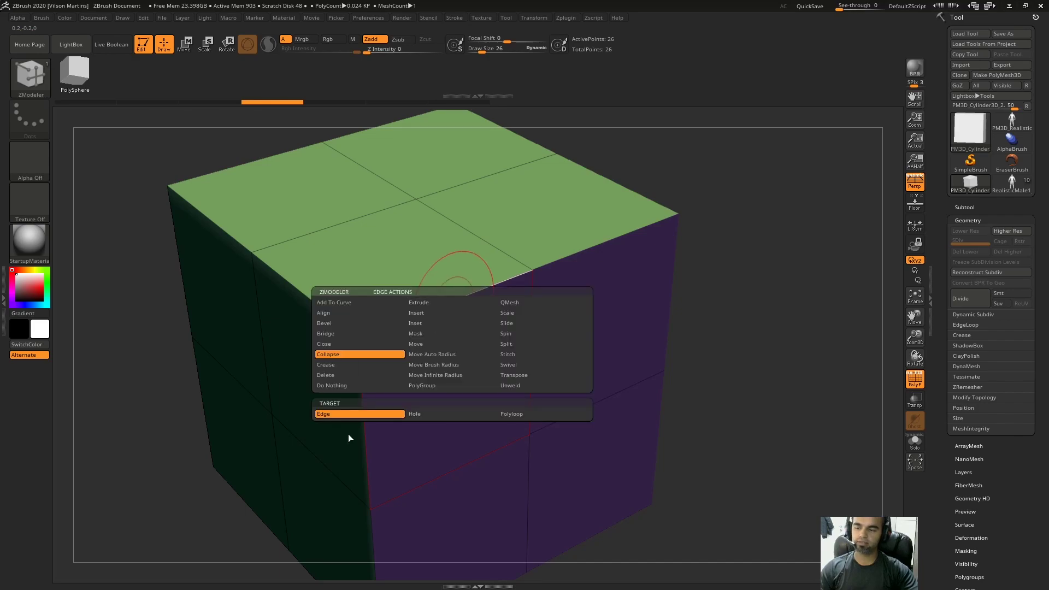
{"action": "left_click", "coordinate": [431, 415]}
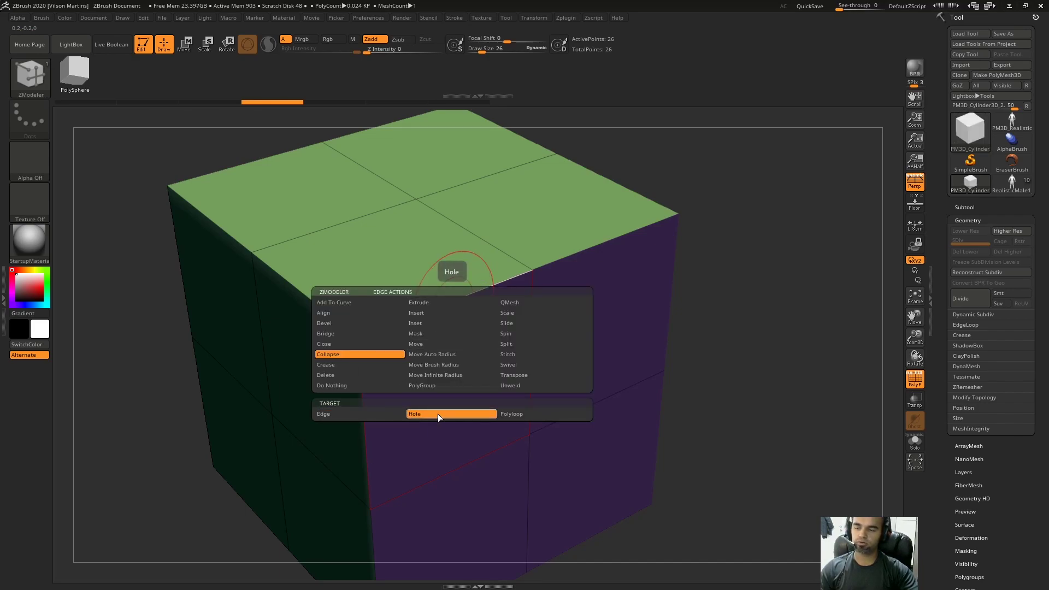
{"action": "right_click_drag", "start_coordinate": [576, 212], "coordinate": [585, 249], "text": "alt"}
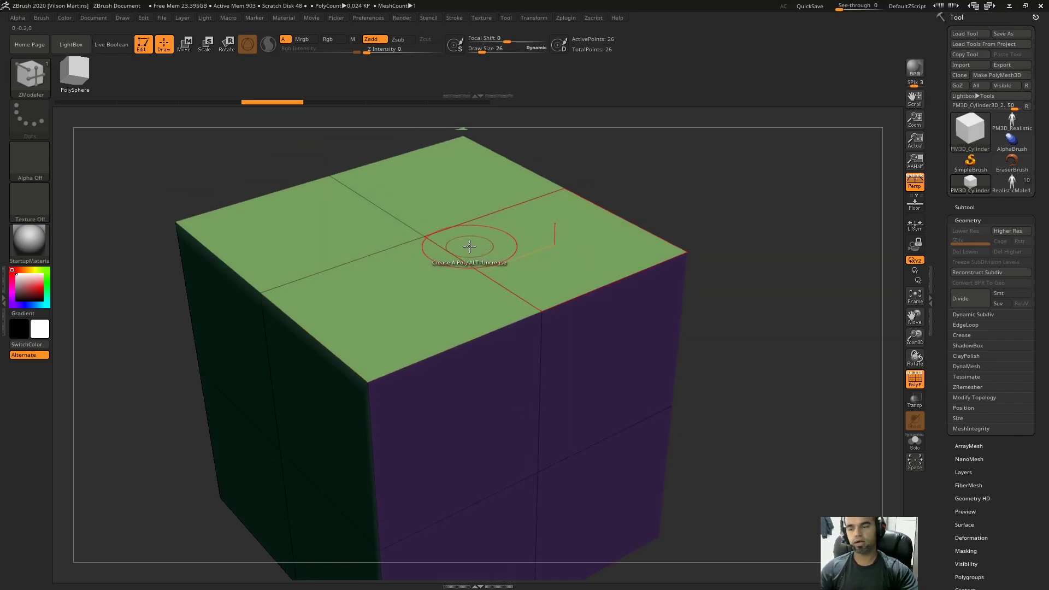
{"action": "right_click_drag", "start_coordinate": [468, 262], "coordinate": [491, 271], "text": "alt"}
{"action": "left_click", "coordinate": [488, 331]}
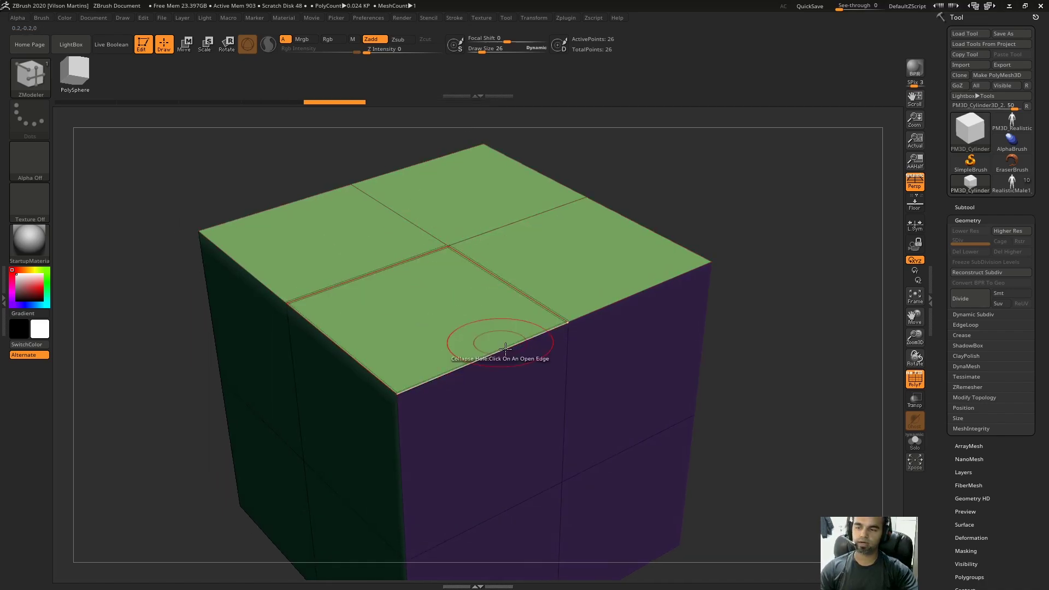
{"action": "key", "text": "ctrl+z"}
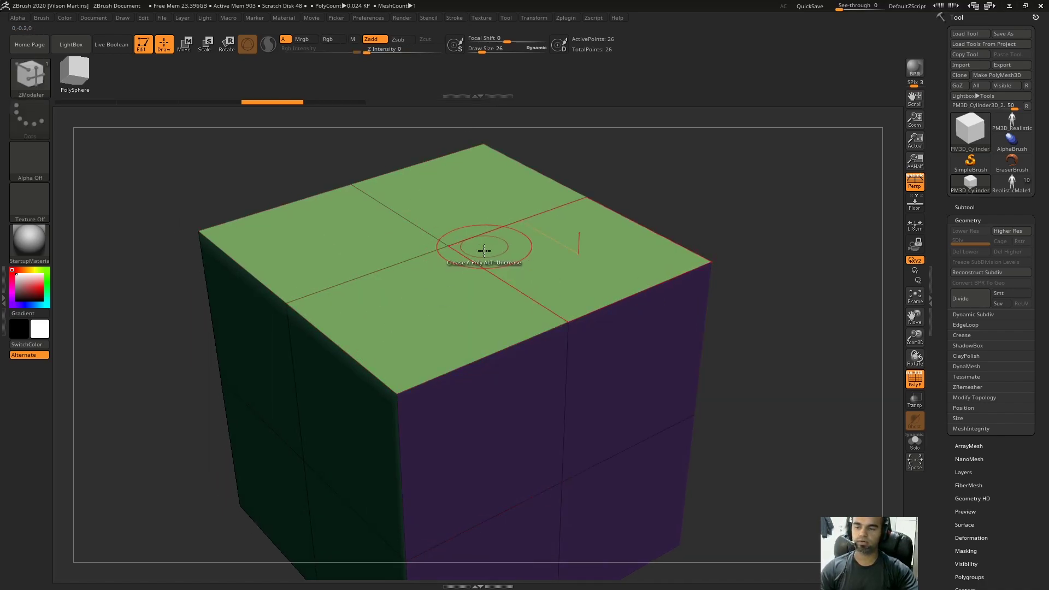
Step: Set the polygon action to Delete and delete the four polygons of the green top face
{"action": "right_click_drag", "start_coordinate": [436, 246], "coordinate": [429, 363]}
{"action": "key", "text": "space"}
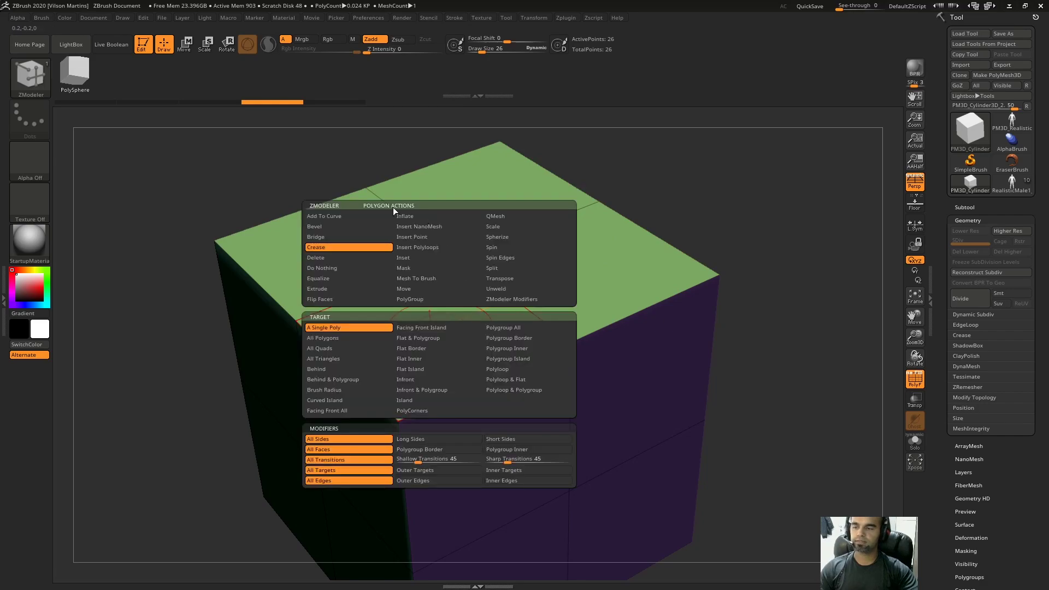
{"action": "left_click", "coordinate": [317, 258]}
{"action": "left_click", "coordinate": [437, 316]}
{"action": "left_click", "coordinate": [371, 252]}
{"action": "left_click", "coordinate": [490, 203]}
{"action": "left_click", "coordinate": [567, 267]}
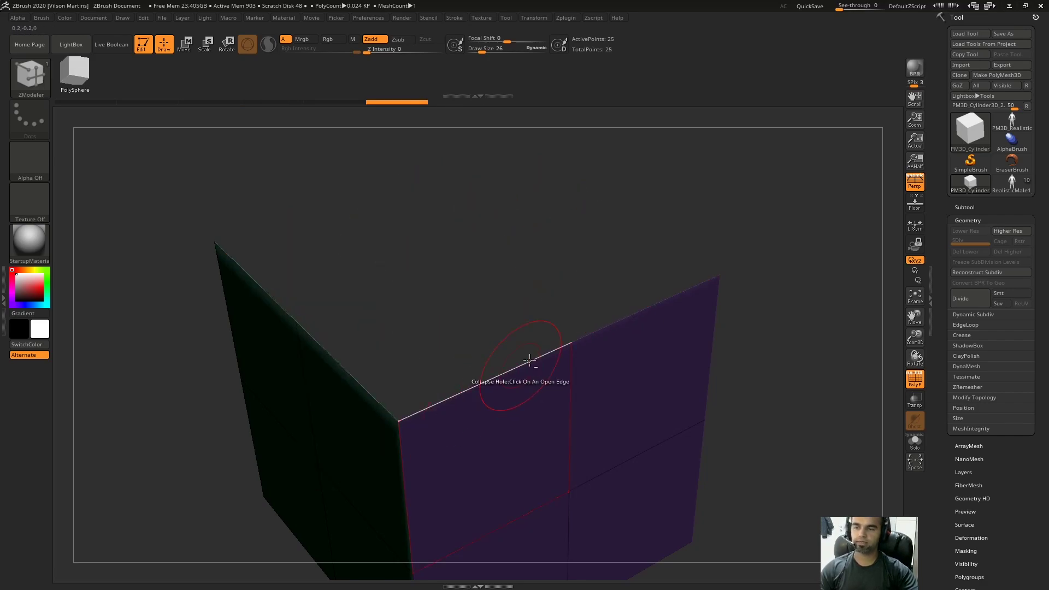
Step: Collapse the cube's open top hole into one point, and undo until only the near top polygon is missing
{"action": "left_click", "coordinate": [408, 171]}
{"action": "right_click_drag", "start_coordinate": [580, 280], "coordinate": [588, 233]}
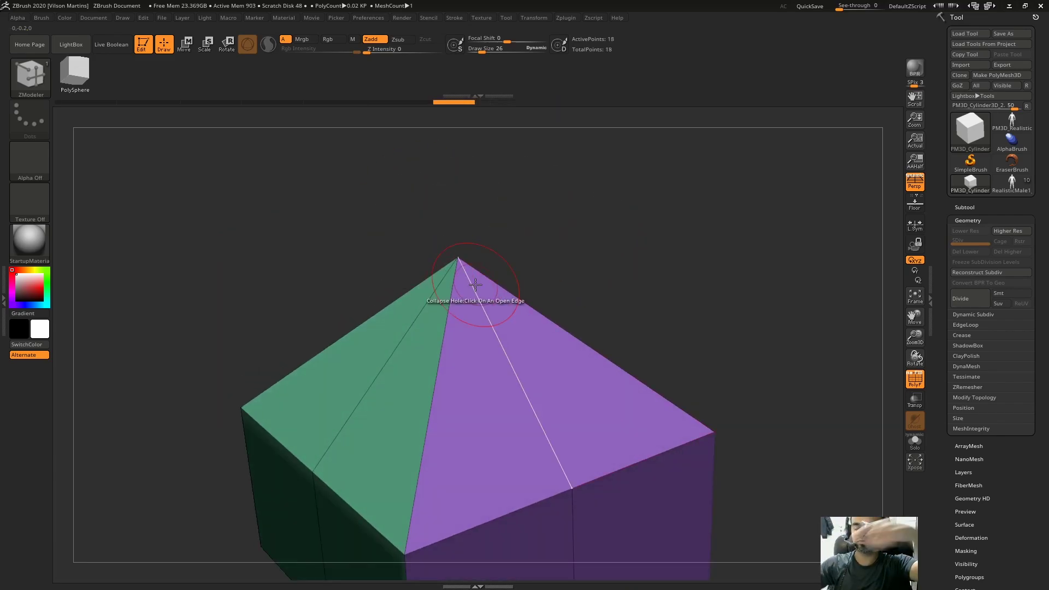
{"action": "key", "text": "ctrl+z"}
{"action": "key", "text": "ctrl+z"}
{"action": "key", "text": "ctrl+z"}
{"action": "key", "text": "ctrl+z"}
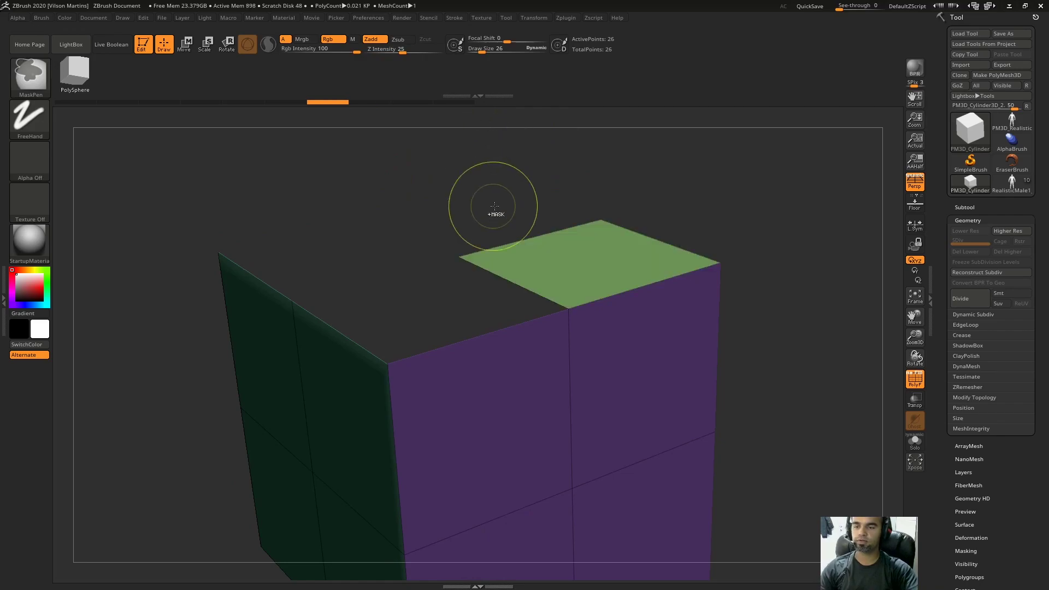
Step: Collapse the single-polygon hole in the top face, and undo both the collapse and the polygon deletion
{"action": "right_click_drag", "start_coordinate": [442, 250], "coordinate": [446, 279]}
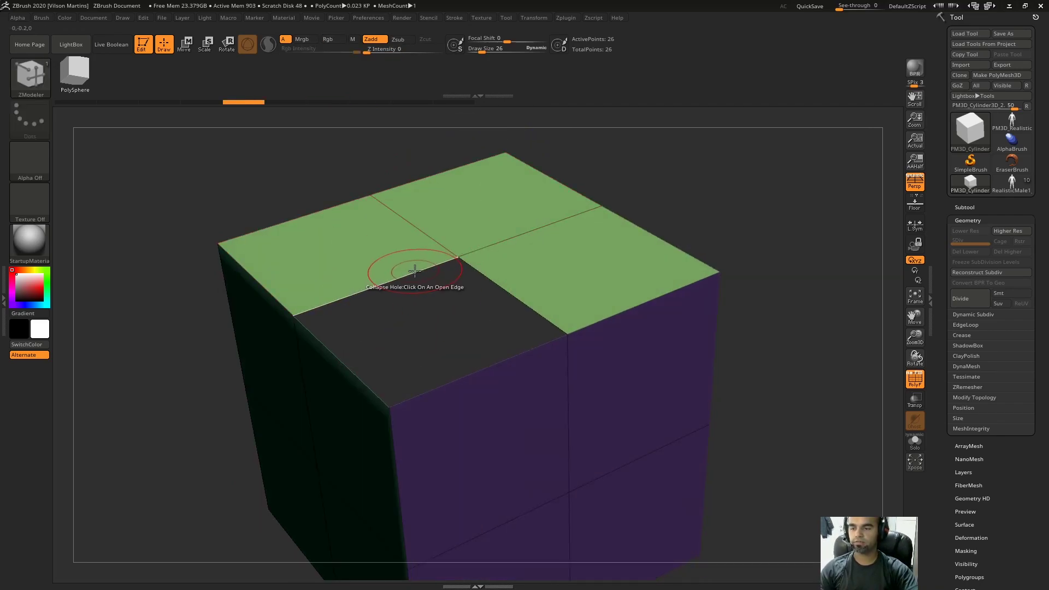
{"action": "left_click", "coordinate": [408, 270]}
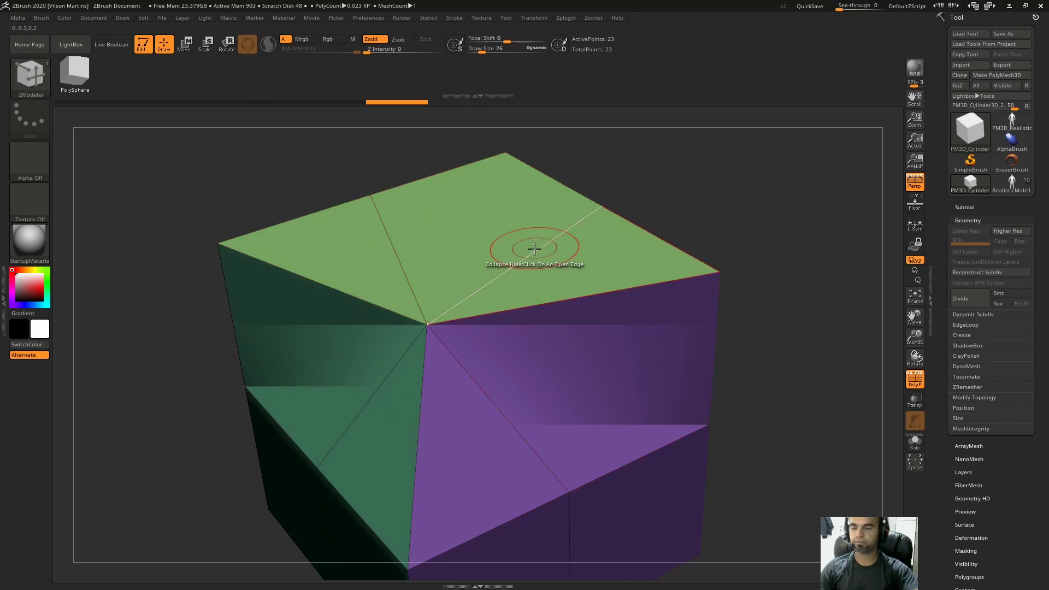
{"action": "key", "text": "ctrl+z"}
{"action": "key", "text": "ctrl+z"}
Step: Set the edge Collapse target to Polyloop and collapse the loop from the midpoint end of the near top edge segment
{"action": "key", "text": "space"}
{"action": "left_click", "coordinate": [540, 421]}
{"action": "right_click_drag", "start_coordinate": [533, 349], "coordinate": [519, 249], "text": "alt"}
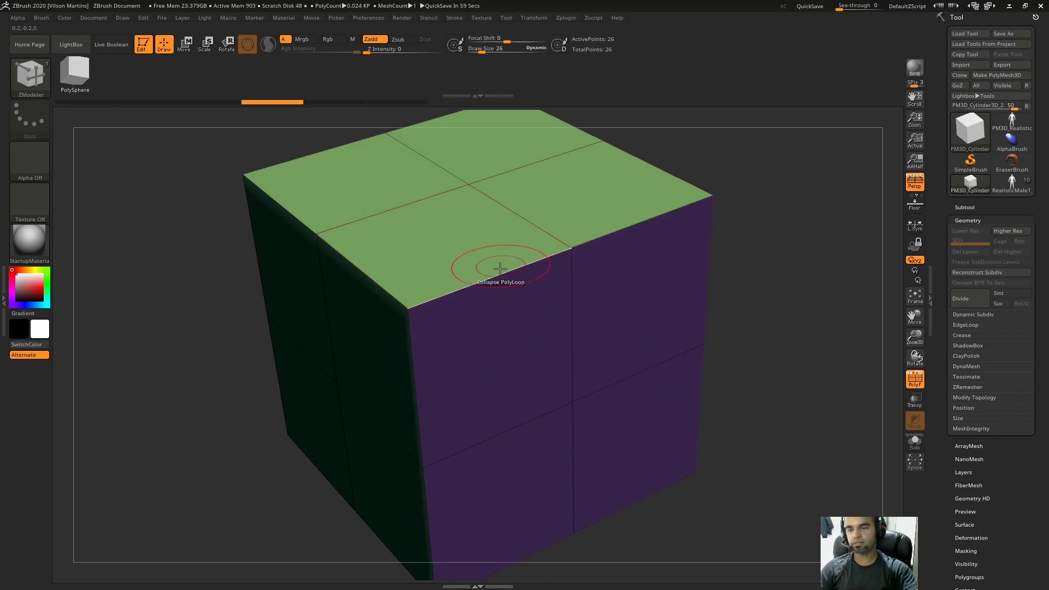
{"action": "right_click_drag", "start_coordinate": [523, 251], "coordinate": [530, 273], "text": "alt"}
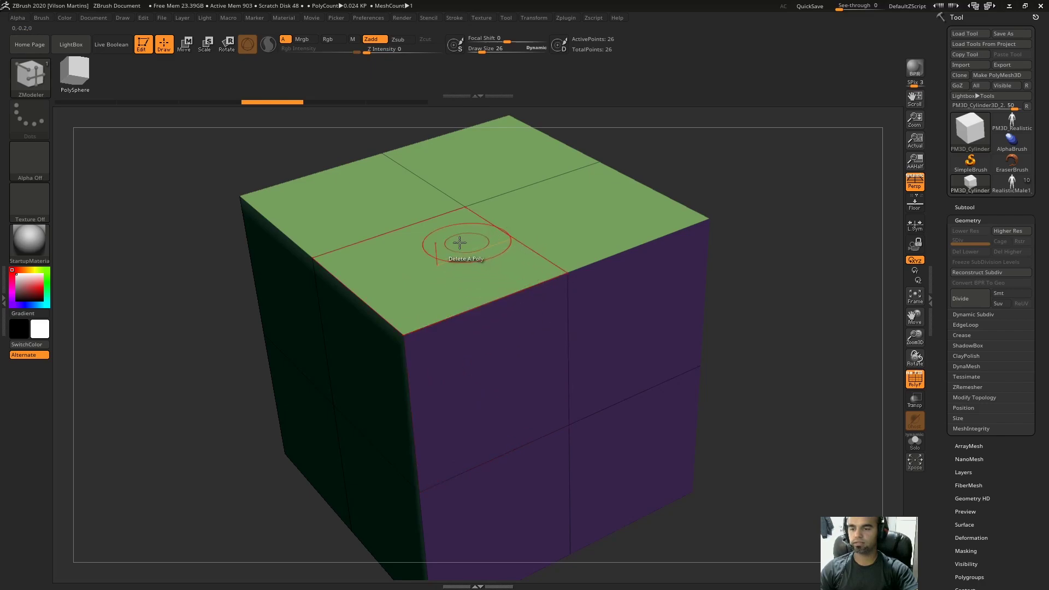
{"action": "left_click", "coordinate": [535, 282]}
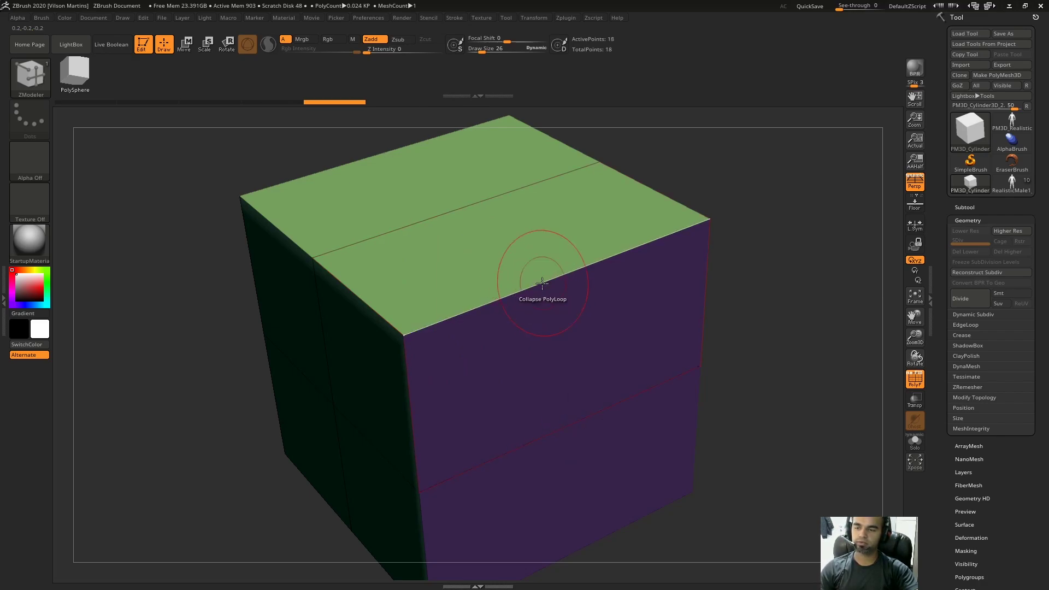
Step: Collapse the polyloop through the near top edge segment from its corner end instead
{"action": "left_click", "coordinate": [408, 339]}
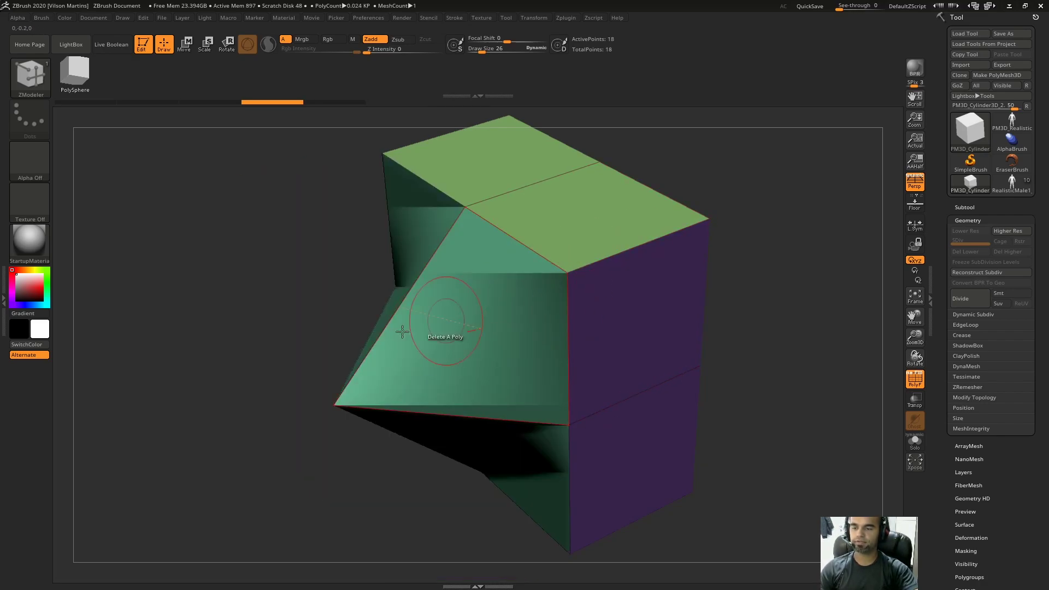
{"action": "left_click", "coordinate": [555, 344]}
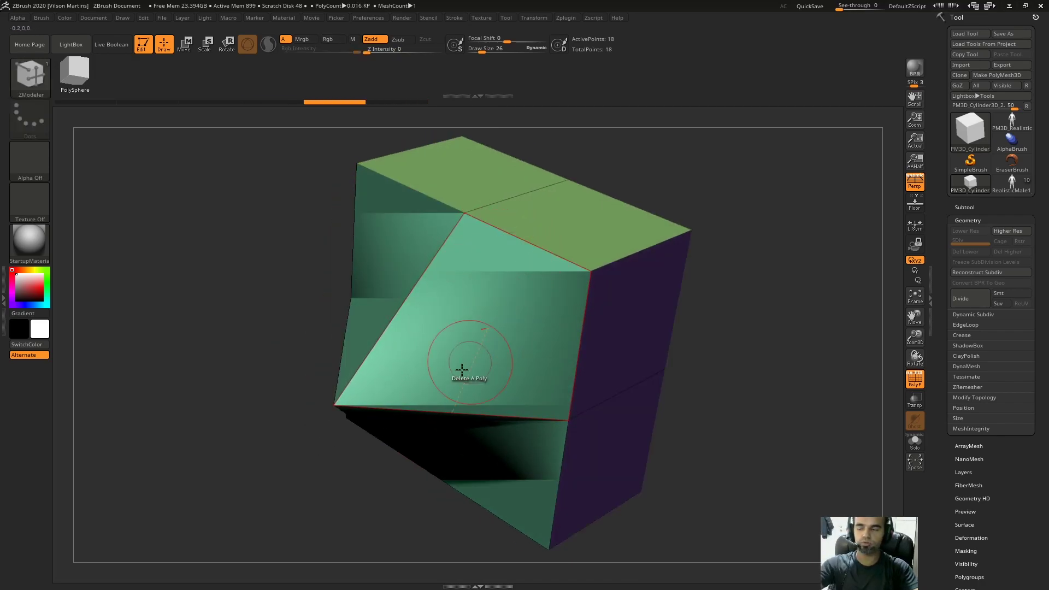
{"action": "key", "text": "ctrl+z"}
{"action": "key", "text": "ctrl+z"}
{"action": "key", "text": "ctrl+z"}
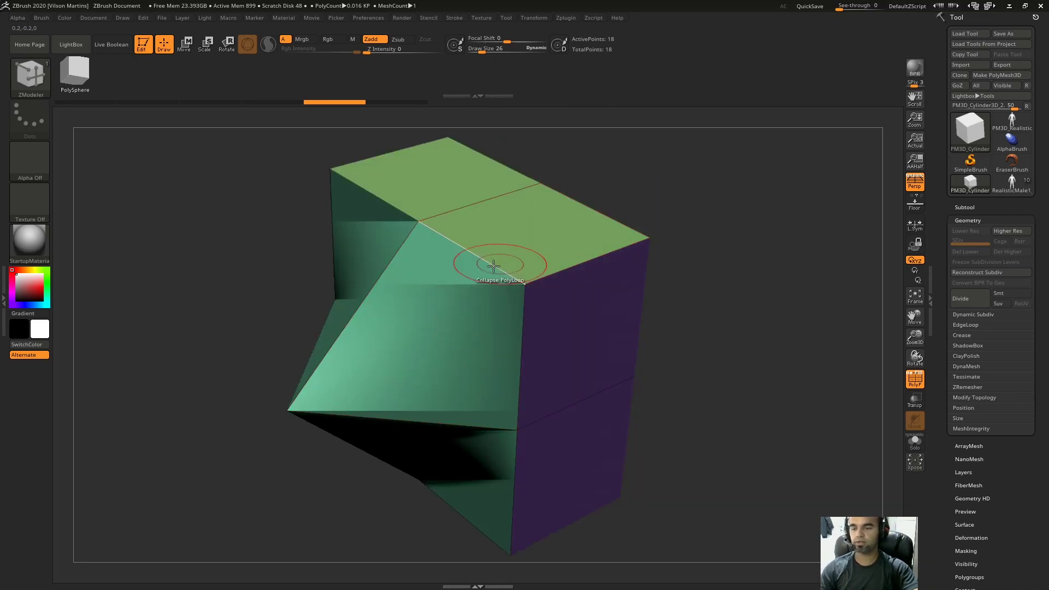
Step: Subdivide the cube two more levels and delete its lower subdivision levels
{"action": "mouse_move", "coordinate": [461, 312]}
{"action": "right_mouse_down"}
{"action": "mouse_move", "coordinate": [478, 297]}
{"action": "mouse_move", "coordinate": [462, 312]}
{"action": "right_mouse_up"}
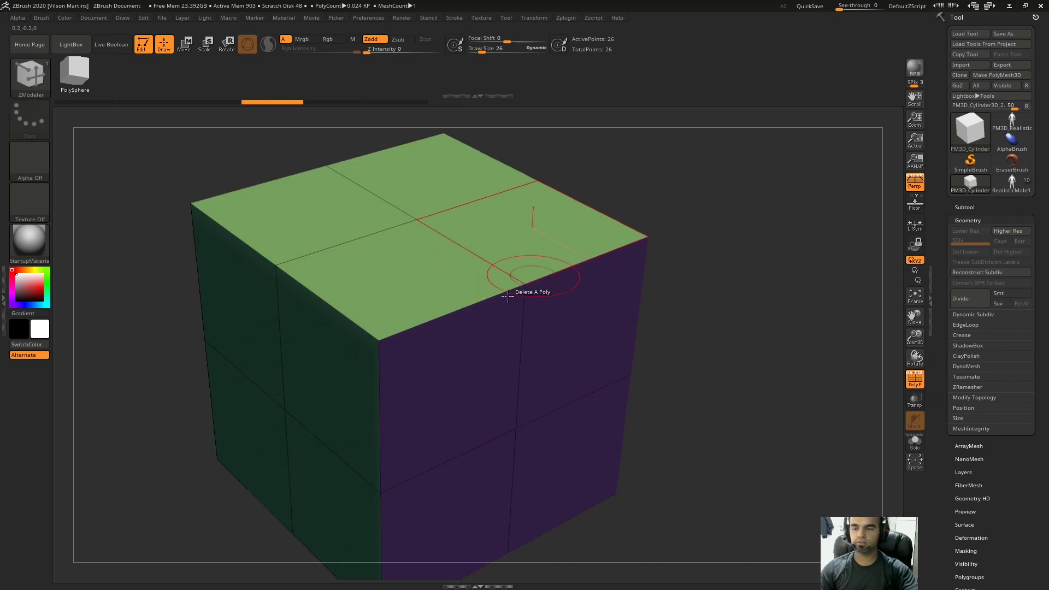
{"action": "key", "text": "ctrl+d"}
{"action": "key", "text": "ctrl+d"}
{"action": "left_click", "coordinate": [981, 252]}
{"action": "right_click_drag", "start_coordinate": [509, 262], "coordinate": [535, 306]}
Step: Set the edge Collapse target to Edge and collapse several single edges on the near top edge and front face
{"action": "key", "text": "space"}
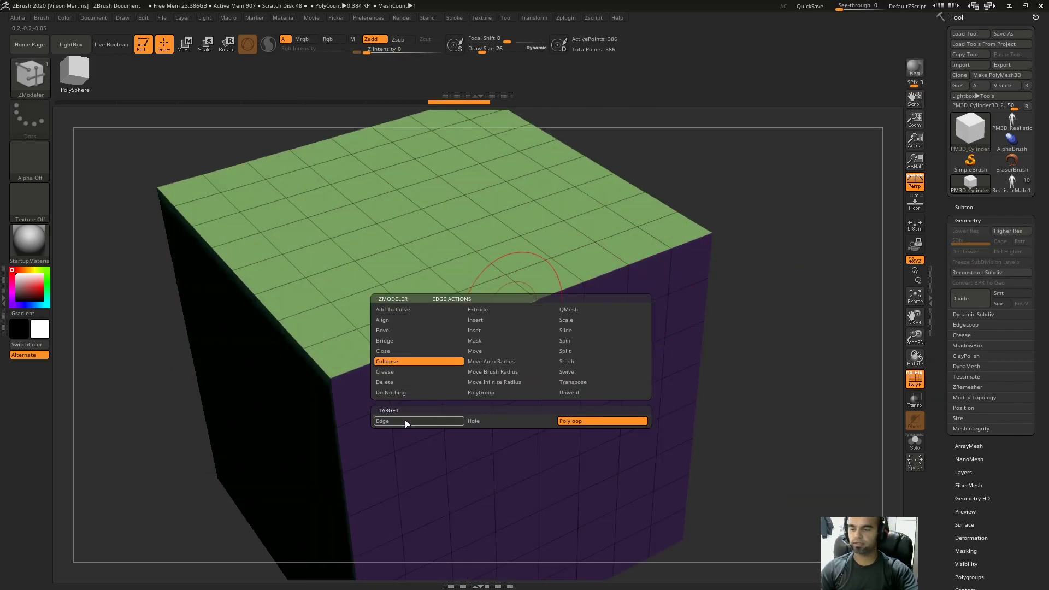
{"action": "left_click", "coordinate": [404, 422]}
{"action": "left_click", "coordinate": [536, 302]}
{"action": "right_click_drag", "start_coordinate": [543, 346], "coordinate": [532, 324]}
{"action": "left_click", "coordinate": [532, 324]}
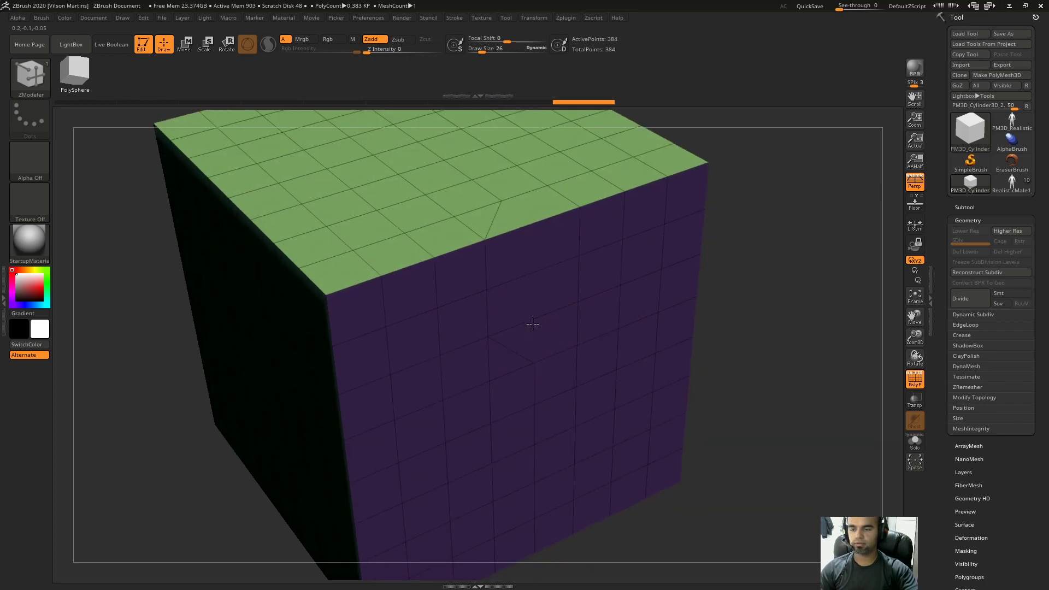
{"action": "right_click_drag", "start_coordinate": [531, 396], "coordinate": [515, 319], "text": "ctrl"}
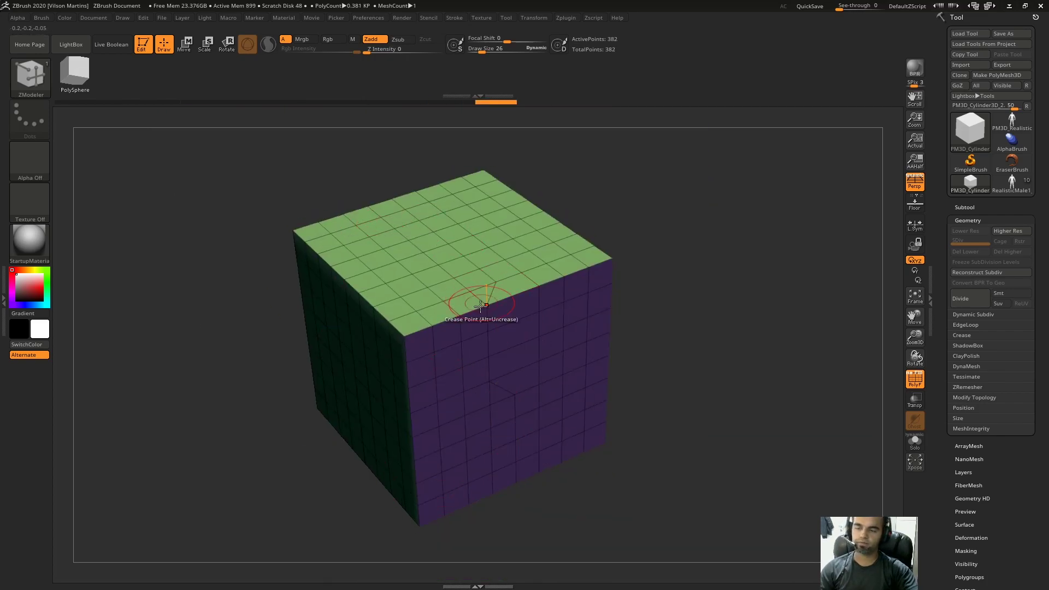
Step: Undo the single-edge collapses to restore the cube's regular grid
{"action": "key", "text": "ctrl+z"}
{"action": "right_click_drag", "start_coordinate": [528, 263], "coordinate": [511, 331], "text": "ctrl"}
{"action": "key", "text": "ctrl+z"}
{"action": "key", "text": "ctrl+z"}
{"action": "key", "text": "ctrl+z"}
Step: Set the edge Collapse target to Polyloop and collapse several polyloops crossing the near top edge
{"action": "key", "text": "space"}
{"action": "left_click", "coordinate": [569, 423]}
{"action": "left_click", "coordinate": [478, 305]}
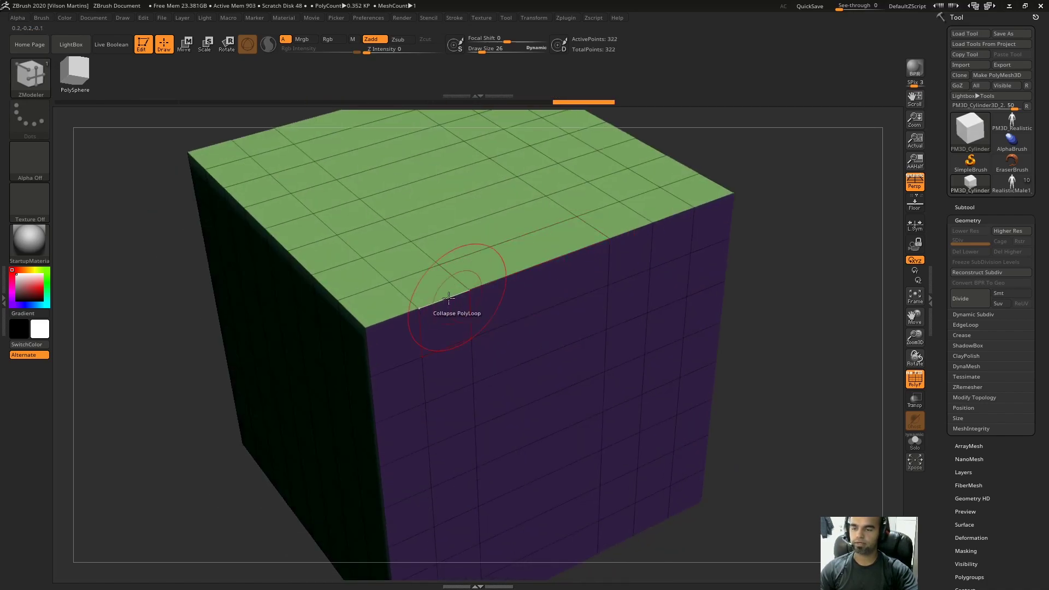
{"action": "left_click", "coordinate": [606, 244]}
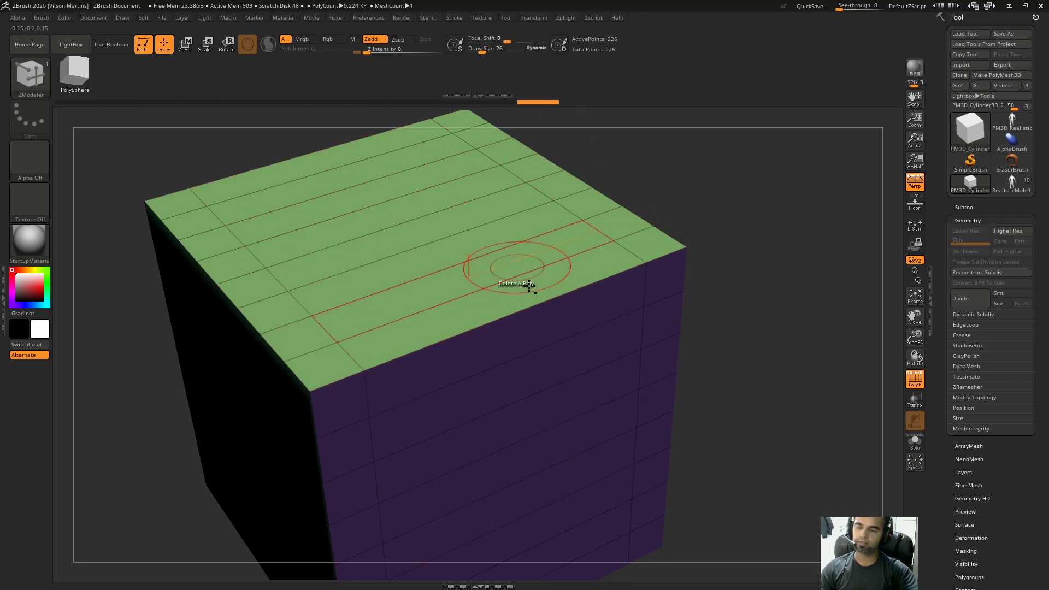
{"action": "right_click_drag", "start_coordinate": [512, 257], "coordinate": [554, 353], "text": "ctrl"}
{"action": "right_click_drag", "start_coordinate": [730, 235], "coordinate": [730, 223], "text": "ctrl"}
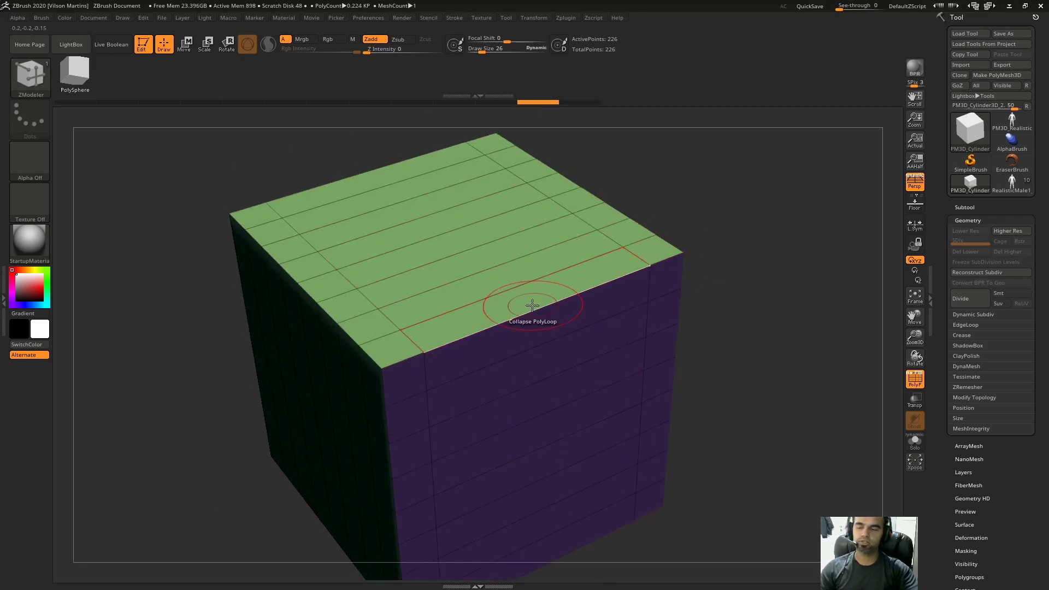
Step: Collapse the wide middle polyloop on the near top edge, and undo all polyloop collapses back to the even grid
{"action": "left_click", "coordinate": [535, 312]}
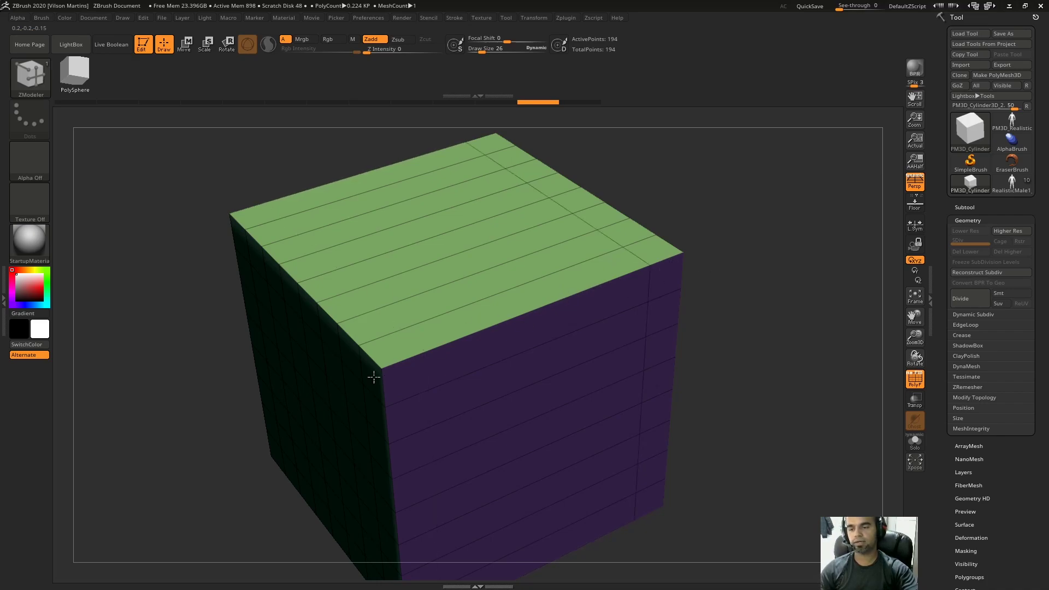
{"action": "key", "text": "ctrl+z"}
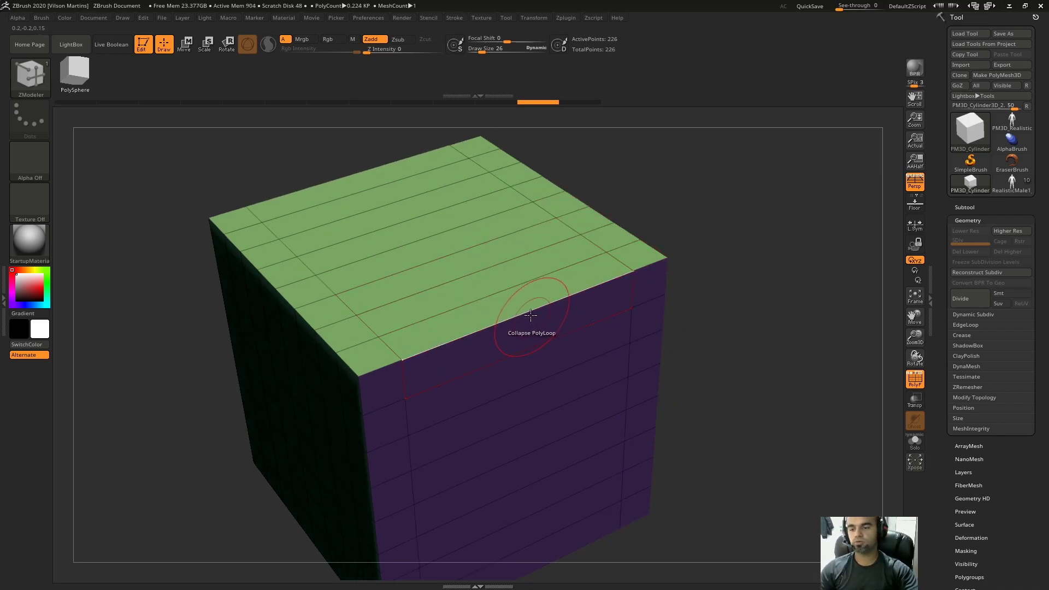
{"action": "key", "text": "space"}
{"action": "left_click", "coordinate": [618, 421]}
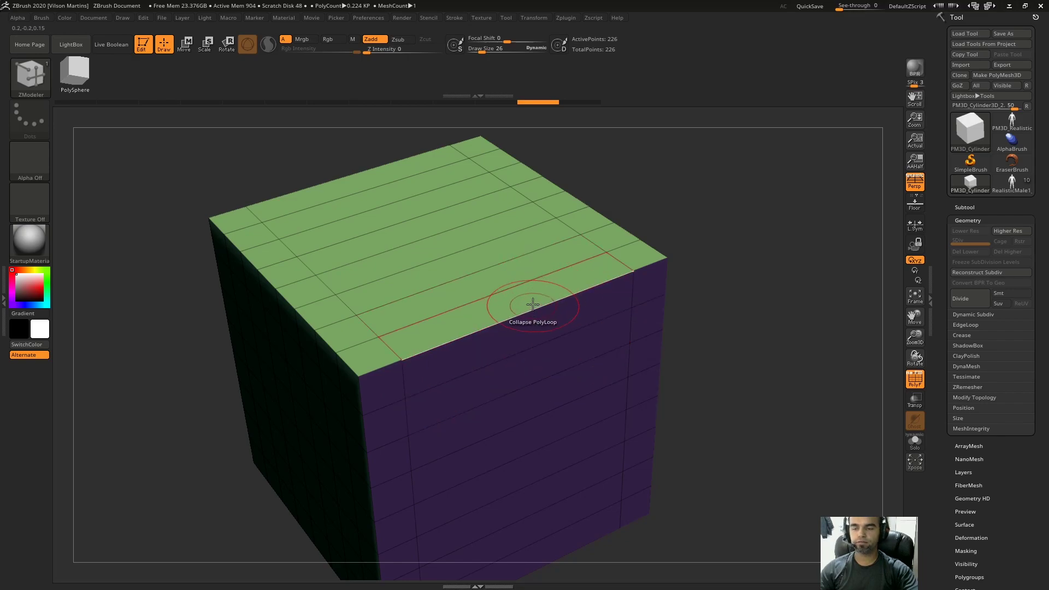
{"action": "key", "text": "ctrl+z"}
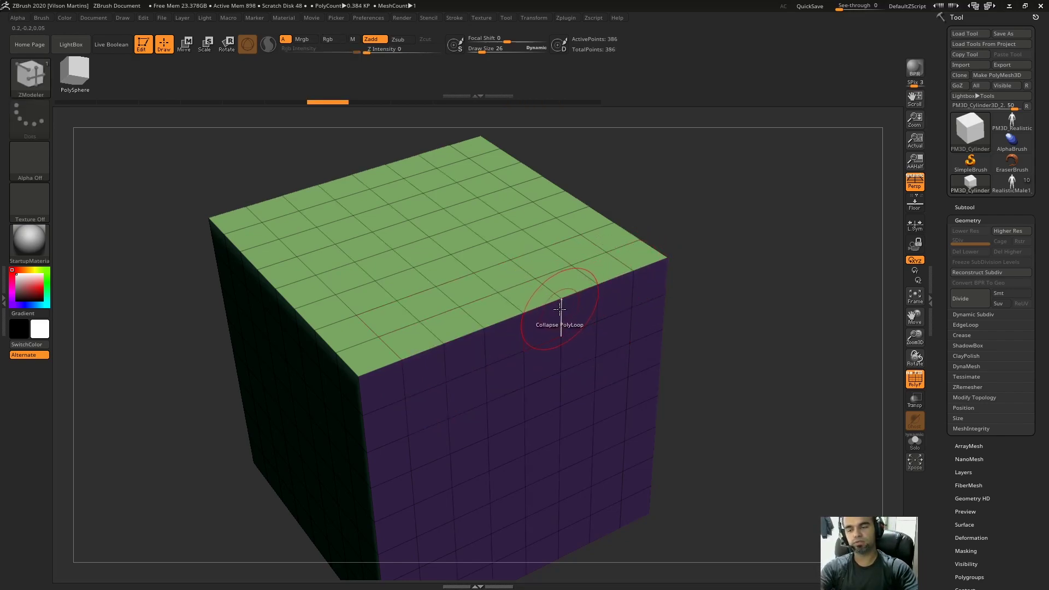
Step: Set the edge Collapse target to Edge and collapse one edge just below the near top edge on the front face
{"action": "right_click_drag", "start_coordinate": [505, 309], "coordinate": [557, 311]}
{"action": "key", "text": "space"}
{"action": "left_click", "coordinate": [479, 418]}
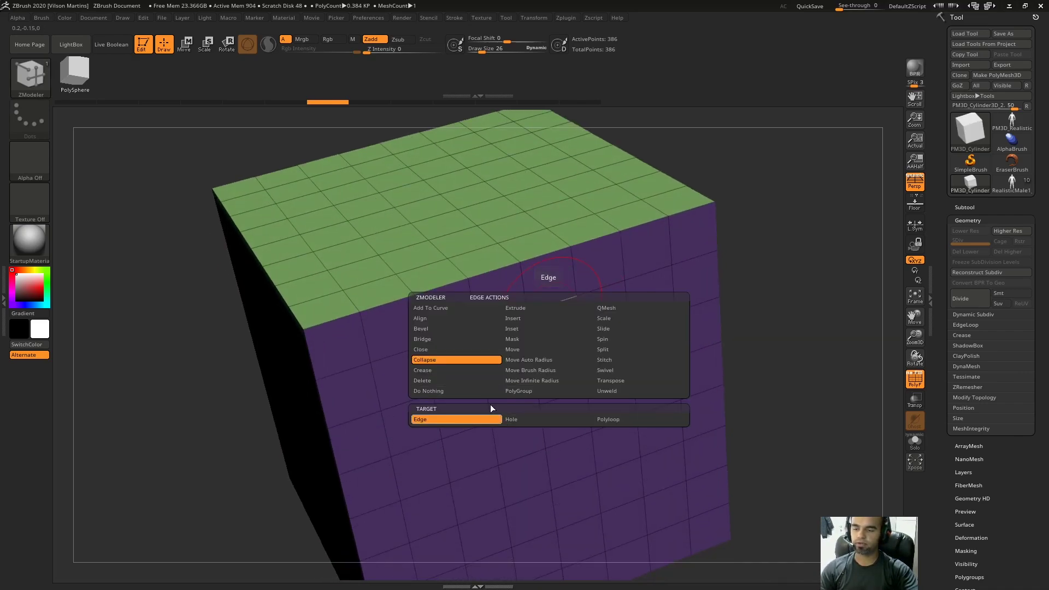
{"action": "left_click", "coordinate": [558, 301]}
{"action": "right_click_drag", "start_coordinate": [569, 272], "coordinate": [565, 278], "text": "ctrl"}
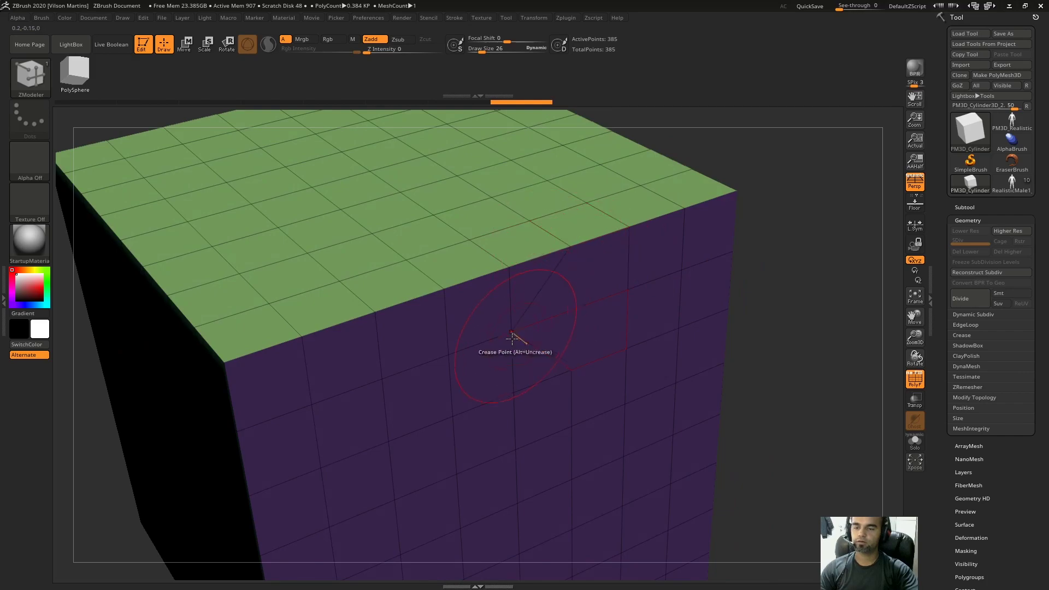
Step: Set the Collapse target to Polyloop, collapse the polyloop beside the merged point from the near top edge, and undo it
{"action": "key", "text": "space"}
{"action": "left_click", "coordinate": [598, 367]}
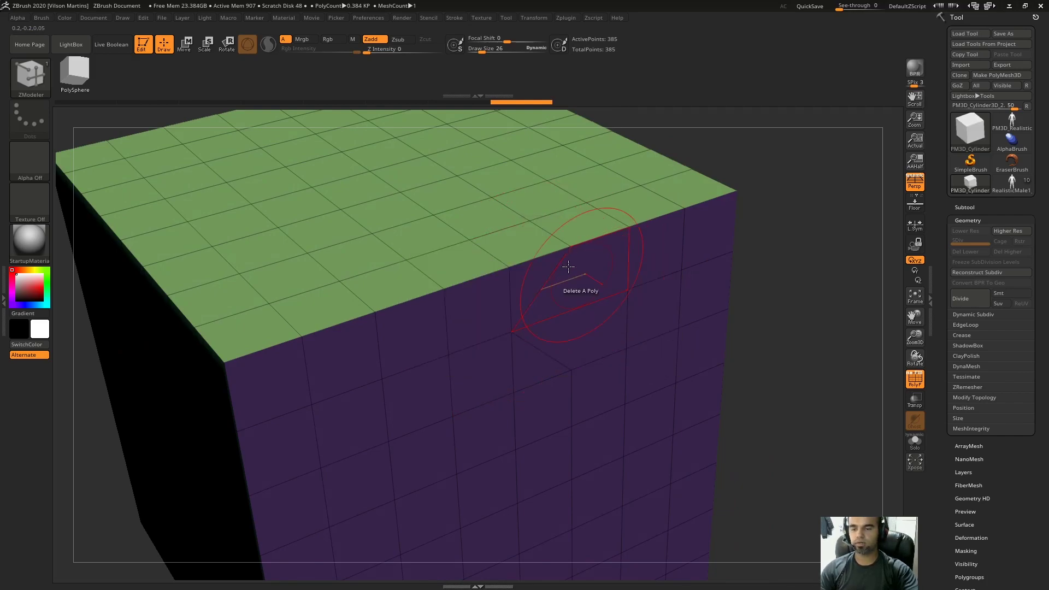
{"action": "left_click", "coordinate": [554, 250]}
{"action": "key", "text": "ctrl+z"}
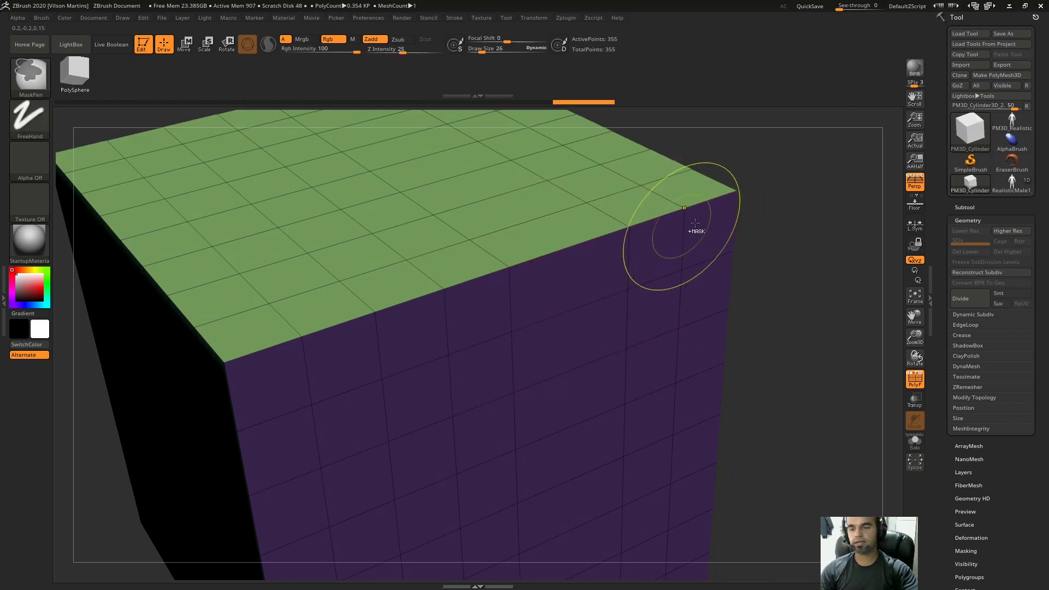
Step: Trace the bent edge path through the merged point in red on a screen capture, and discard the capture
{"action": "key", "text": "Print"}
{"action": "left_click_drag", "start_coordinate": [806, 154], "coordinate": [380, 461]}
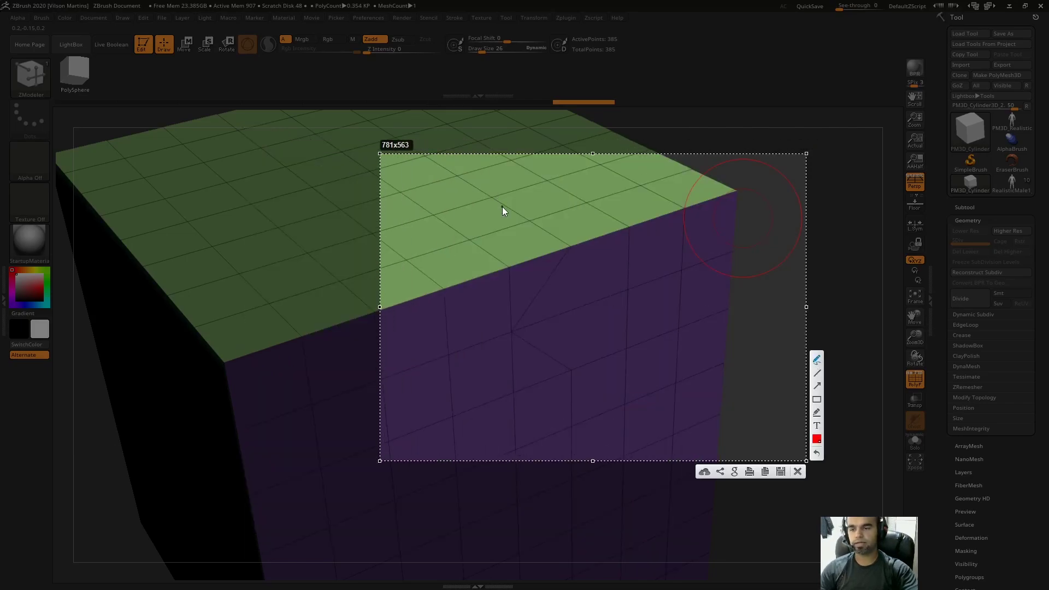
{"action": "left_click_drag", "start_coordinate": [523, 218], "coordinate": [568, 237]}
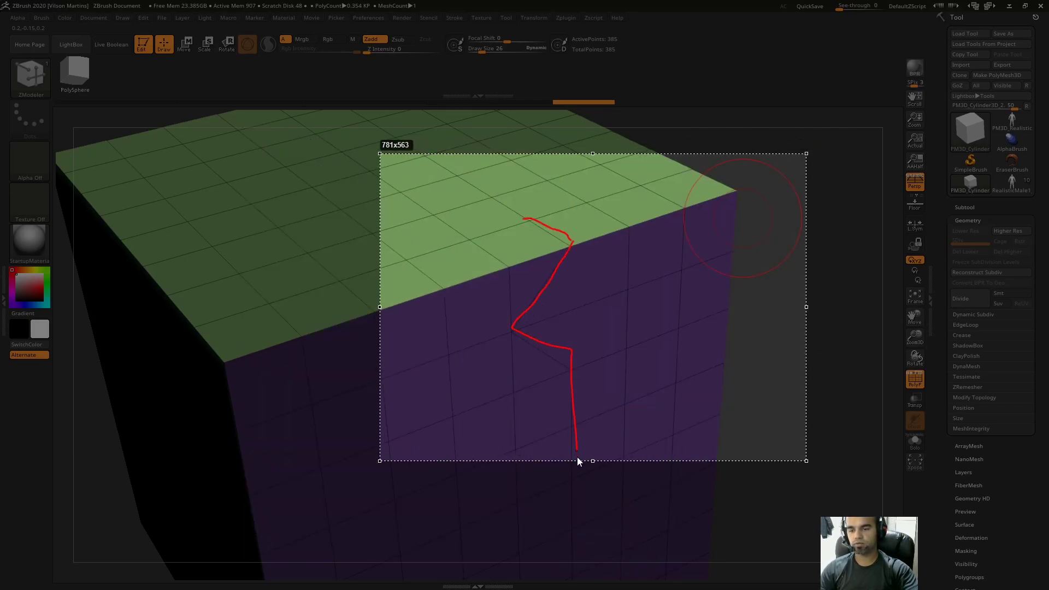
{"action": "left_click_drag", "start_coordinate": [577, 452], "coordinate": [578, 465]}
{"action": "key", "text": "Escape"}
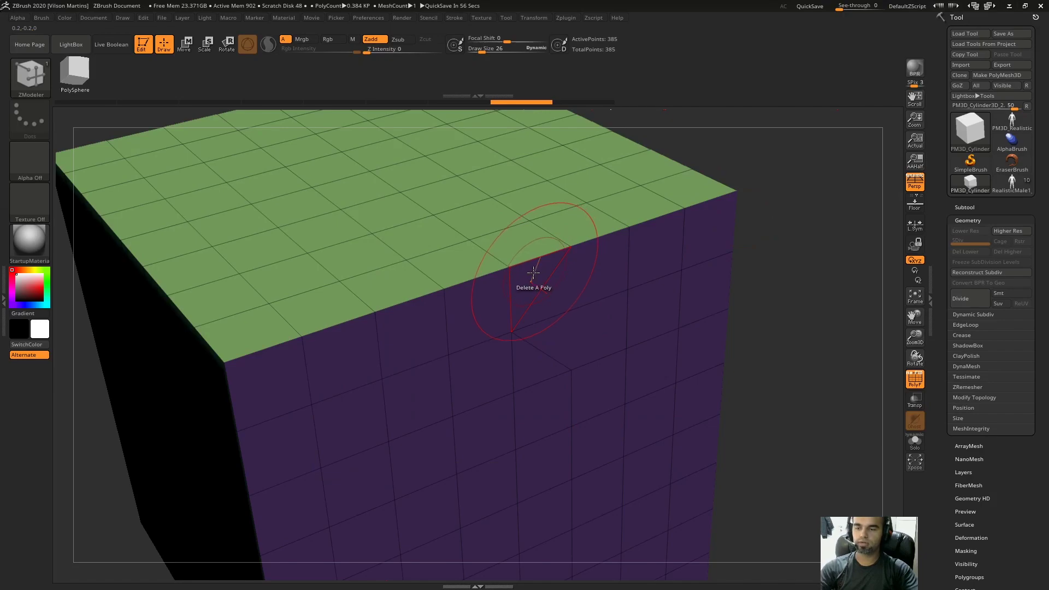
Step: Test the polyloop collapse again and undo it, and collapse a second edge into the merged point using the Edge target
{"action": "left_click", "coordinate": [522, 261]}
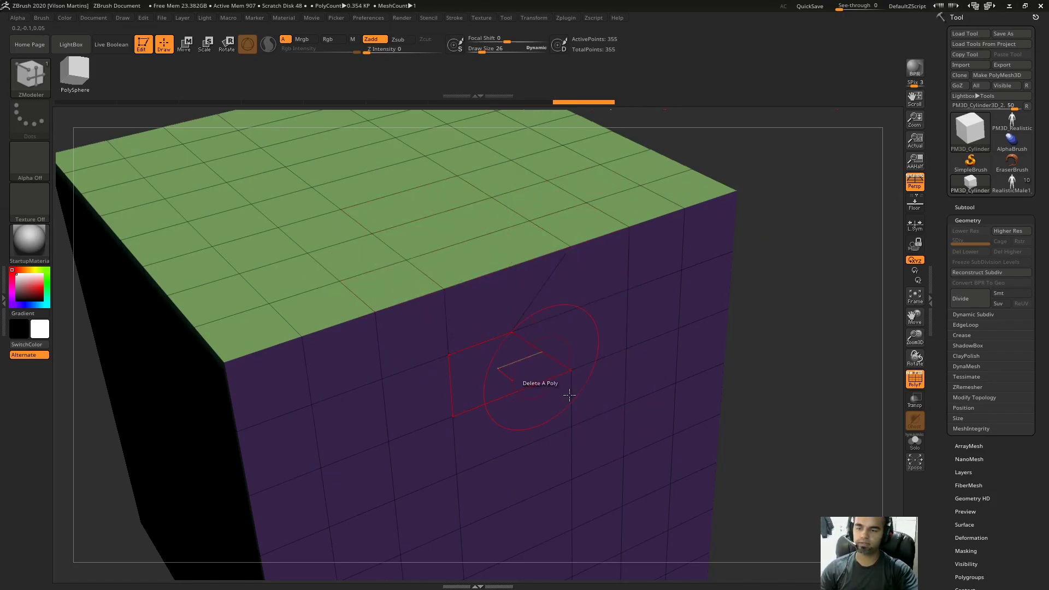
{"action": "key", "text": "ctrl+z"}
{"action": "key", "text": "space"}
{"action": "left_click", "coordinate": [384, 420]}
{"action": "left_click", "coordinate": [480, 348]}
Step: Collapse the polyloop beside the doubly merged point with the Polyloop target, and undo it
{"action": "left_click", "coordinate": [306, 442]}
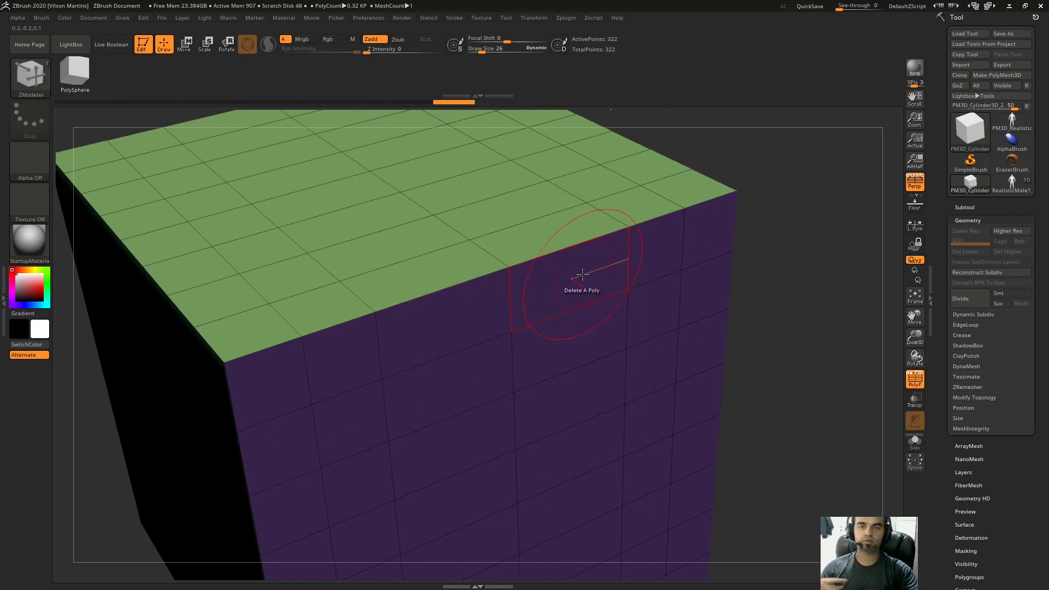
{"action": "key", "text": "ctrl+z"}
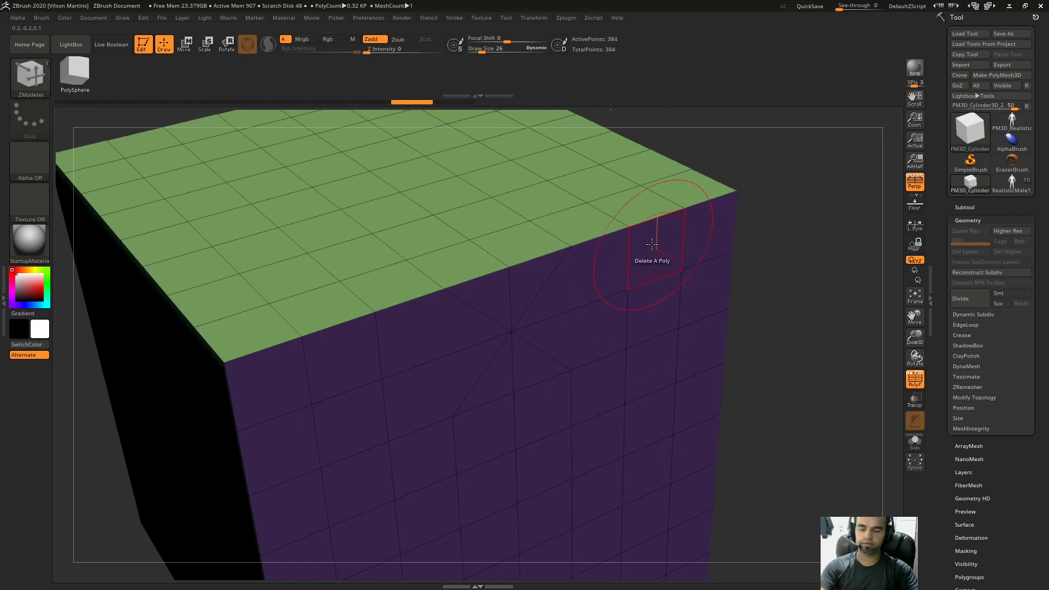
Step: Sketch the two edge paths crossing at the merged point in red on a screen capture, circle that point, and discard the capture
{"action": "key", "text": "Print"}
{"action": "left_click_drag", "start_coordinate": [672, 239], "coordinate": [596, 291]}
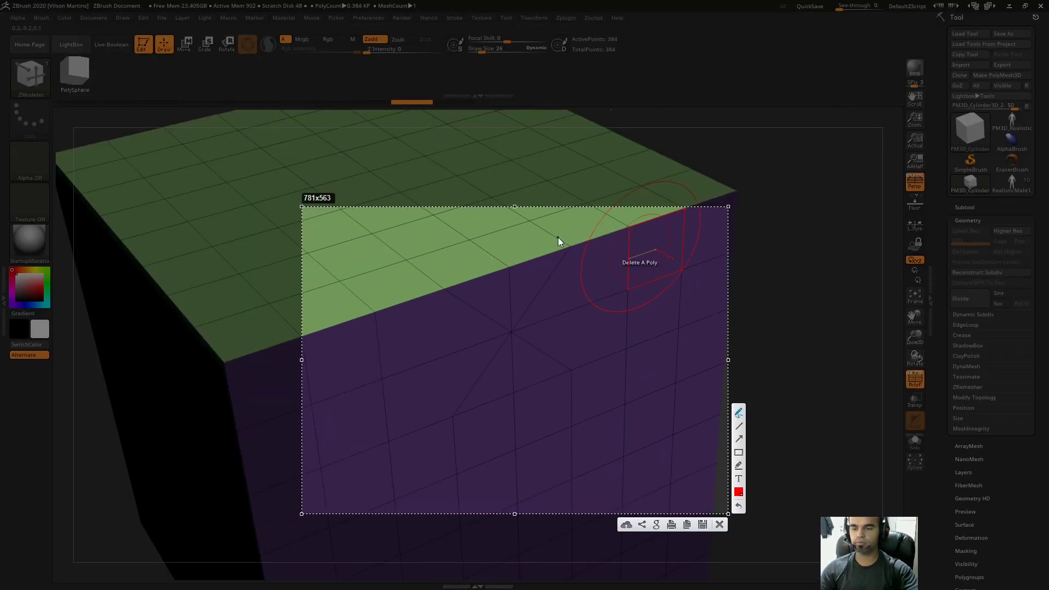
{"action": "mouse_move", "coordinate": [536, 224]}
{"action": "left_mouse_down"}
{"action": "mouse_move", "coordinate": [569, 244]}
{"action": "mouse_move", "coordinate": [559, 262]}
{"action": "left_mouse_up"}
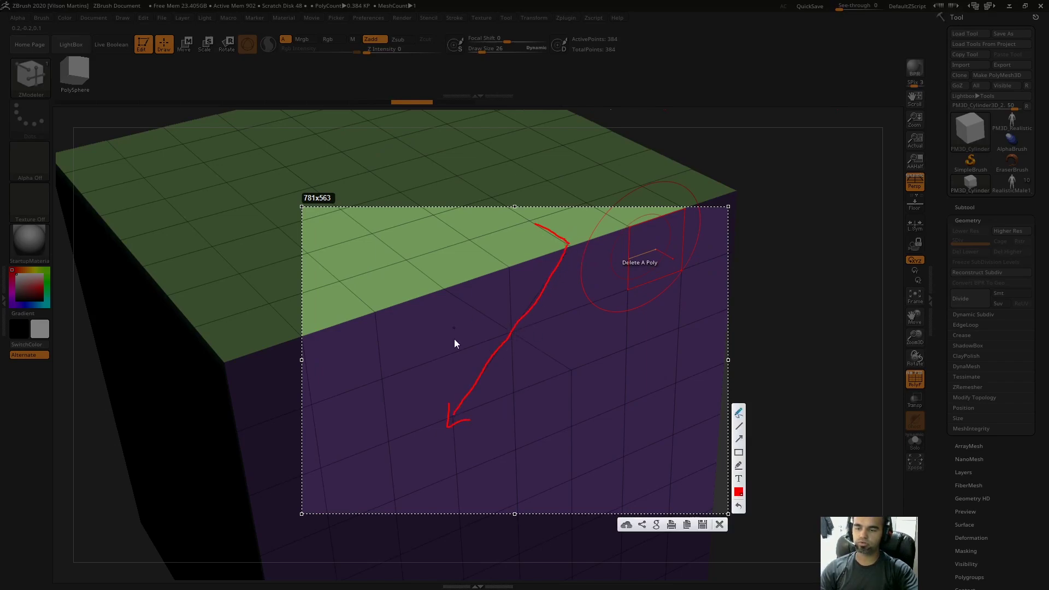
{"action": "left_click_drag", "start_coordinate": [450, 430], "coordinate": [458, 474]}
{"action": "left_click_drag", "start_coordinate": [443, 288], "coordinate": [496, 317]}
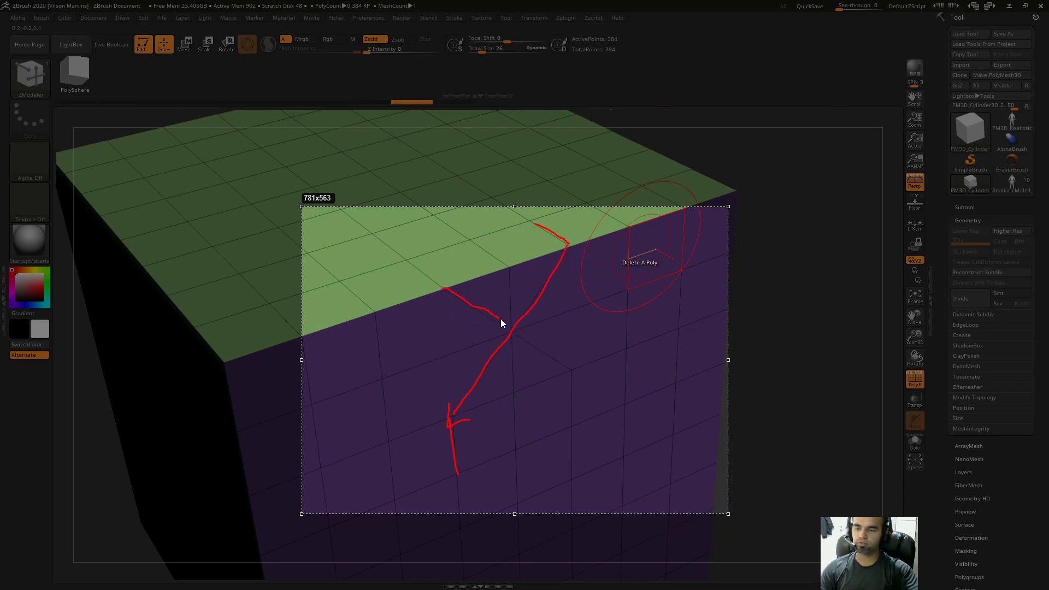
{"action": "left_click_drag", "start_coordinate": [571, 358], "coordinate": [555, 391]}
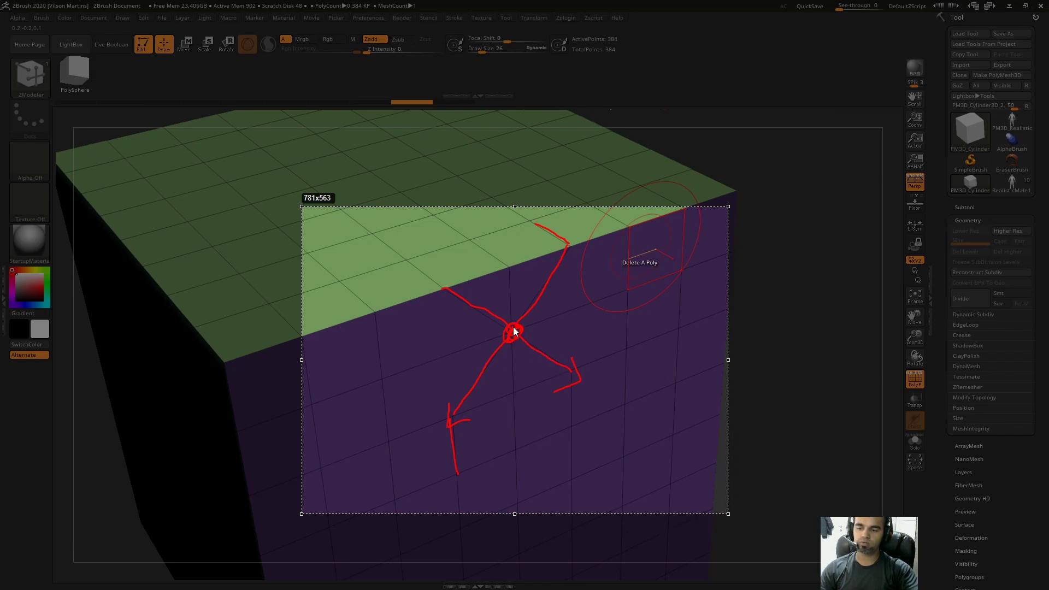
{"action": "left_click_drag", "start_coordinate": [515, 326], "coordinate": [517, 328]}
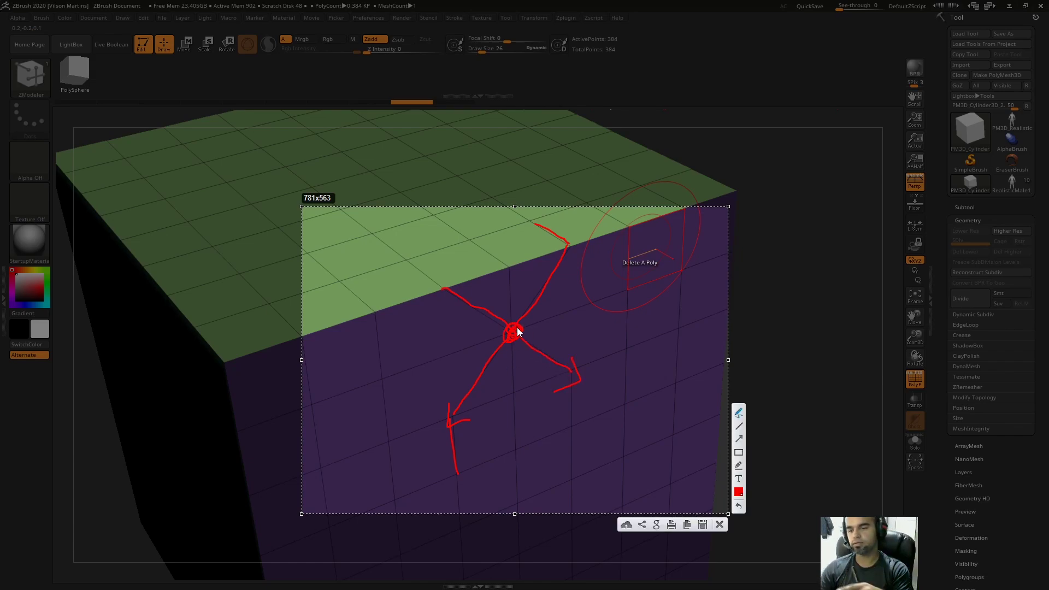
{"action": "key", "text": "Escape"}
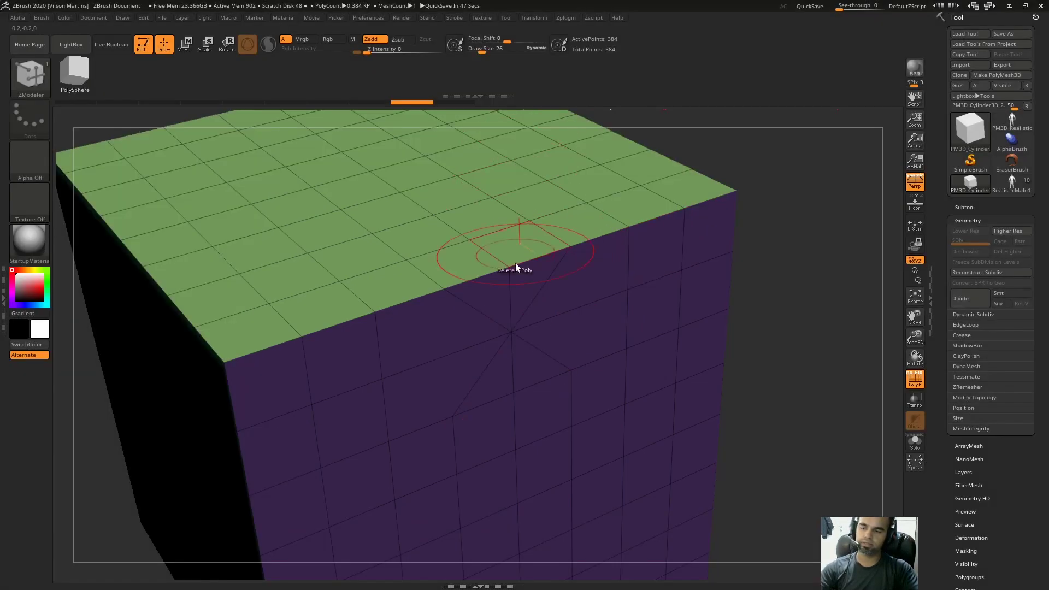
Step: Collapse the polyloop from the near top edge above the merged point, and step back and forth through the undo history to compare
{"action": "left_click", "coordinate": [542, 255]}
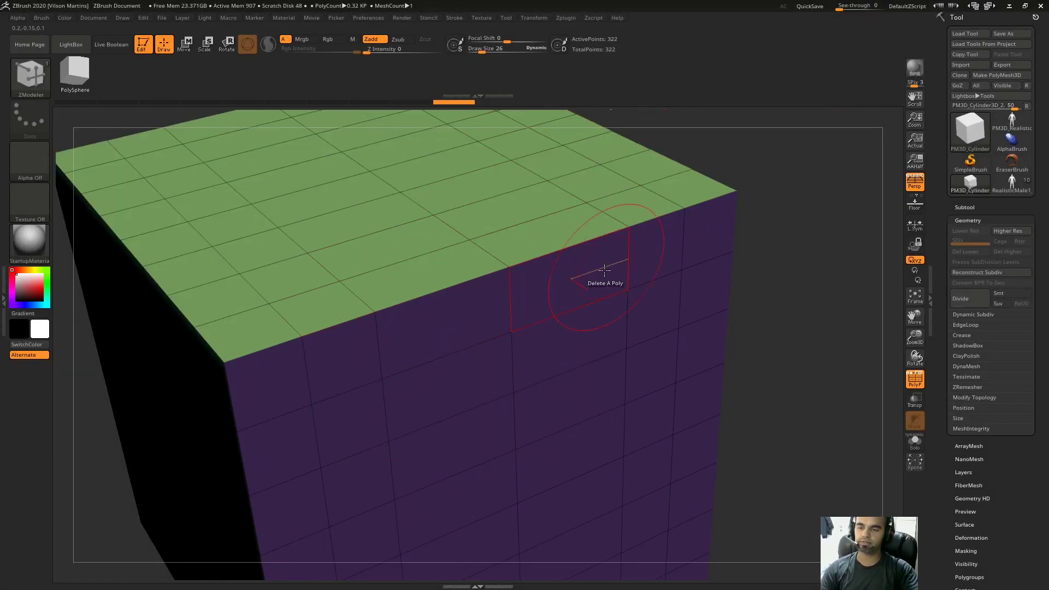
{"action": "key", "text": "ctrl+z"}
{"action": "key", "text": "ctrl+z"}
{"action": "key", "text": "ctrl+shift+z"}
{"action": "key", "text": "ctrl+shift+z"}
{"action": "key", "text": "ctrl+shift+z"}
{"action": "key", "text": "ctrl+shift+z"}
{"action": "key", "text": "ctrl+shift+z"}
{"action": "key", "text": "ctrl+shift+z"}
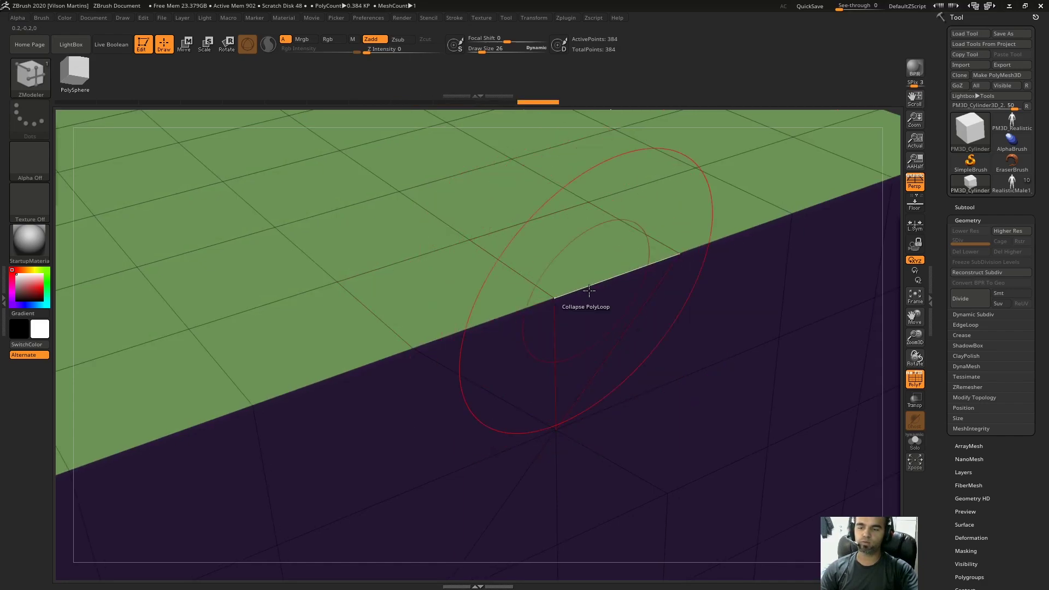
Step: Sketch red arrows and a question mark for the possible loop directions from the merged point on a screen capture, and discard it
{"action": "key", "text": "Print"}
{"action": "left_click_drag", "start_coordinate": [585, 377], "coordinate": [532, 381]}
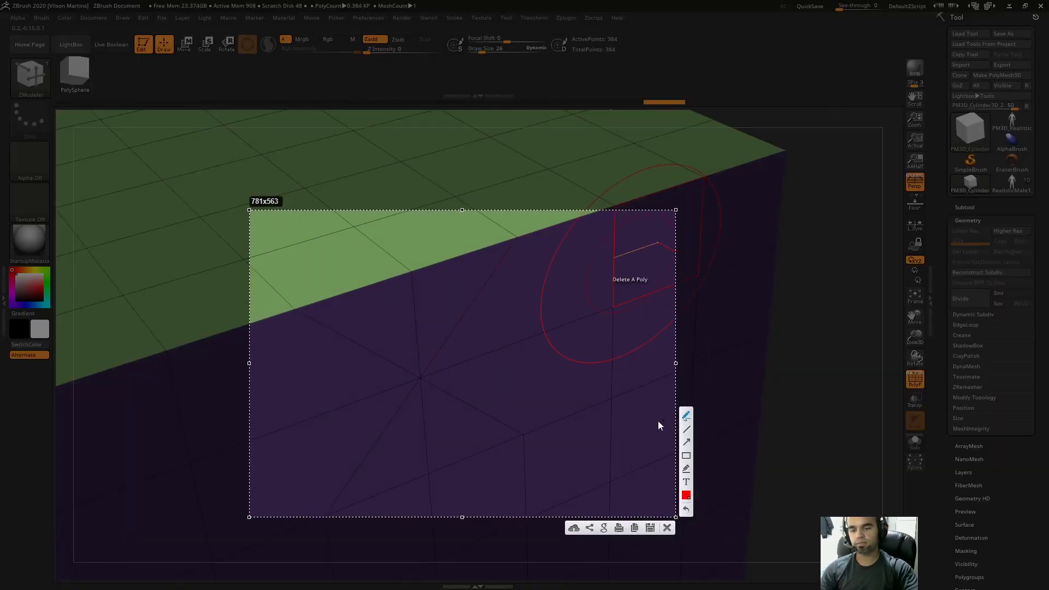
{"action": "mouse_move", "coordinate": [419, 376]}
{"action": "left_mouse_down"}
{"action": "mouse_move", "coordinate": [458, 361]}
{"action": "mouse_move", "coordinate": [457, 394]}
{"action": "left_mouse_up"}
{"action": "left_click_drag", "start_coordinate": [459, 386], "coordinate": [451, 400]}
{"action": "mouse_move", "coordinate": [488, 384]}
{"action": "left_mouse_down"}
{"action": "mouse_move", "coordinate": [492, 406]}
{"action": "mouse_move", "coordinate": [432, 434]}
{"action": "left_mouse_up"}
{"action": "left_click_drag", "start_coordinate": [417, 426], "coordinate": [432, 434]}
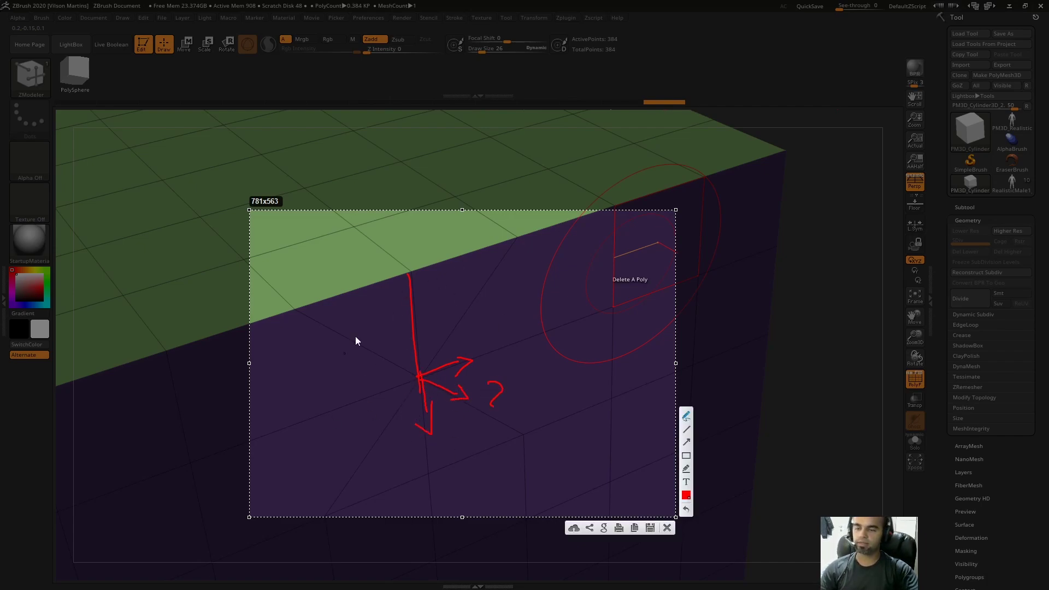
{"action": "key", "text": "Escape"}
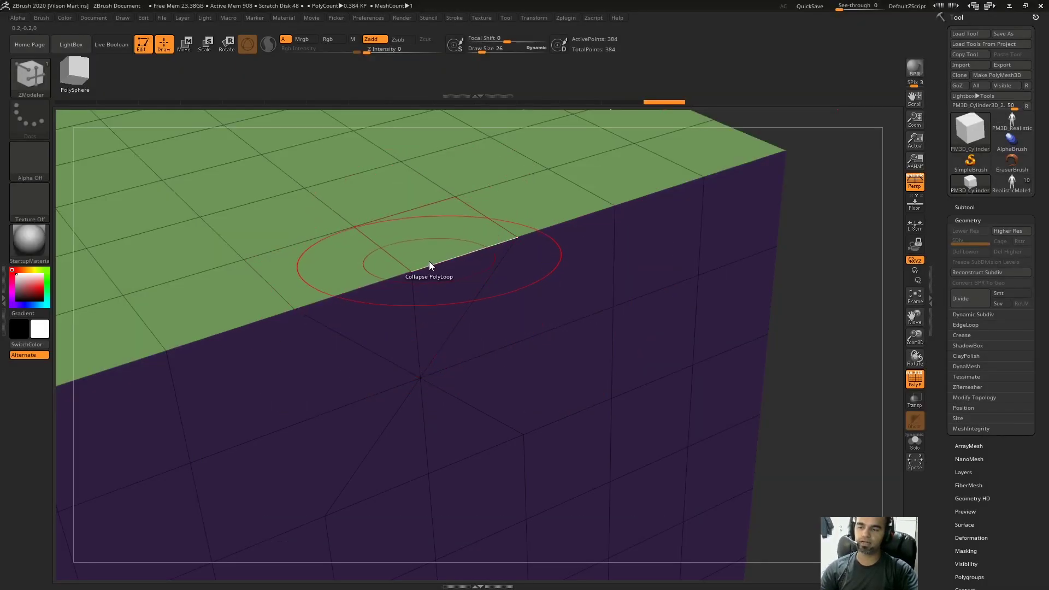
Step: Inspect a polyloop collapse made from the near top edge segment above the merged point, and undo it
{"action": "right_click_drag", "start_coordinate": [519, 207], "coordinate": [482, 307], "text": "ctrl"}
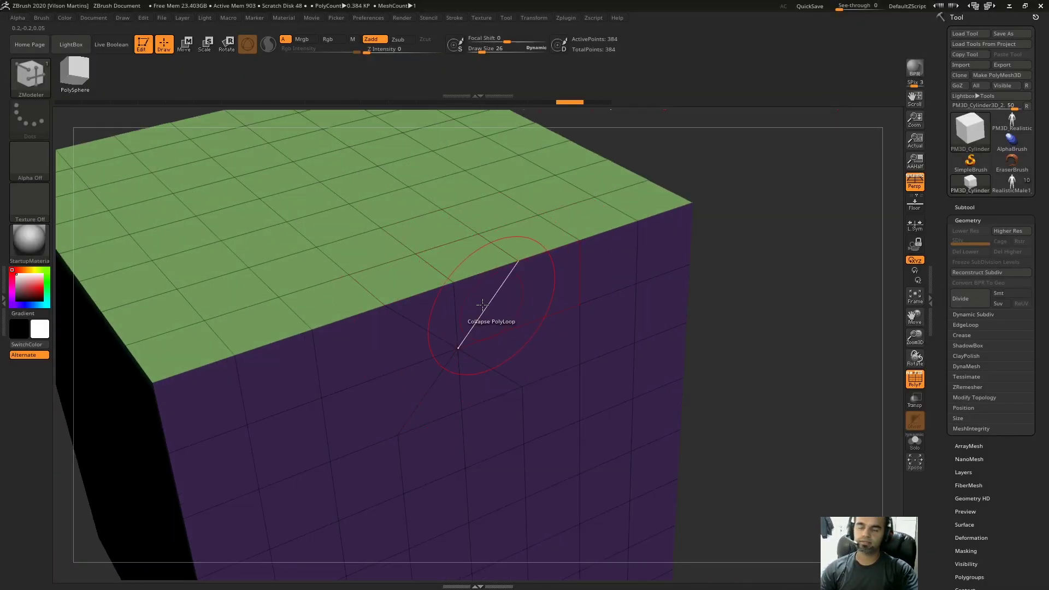
{"action": "right_click_drag", "start_coordinate": [497, 257], "coordinate": [503, 265], "text": "ctrl"}
{"action": "left_click", "coordinate": [502, 264]}
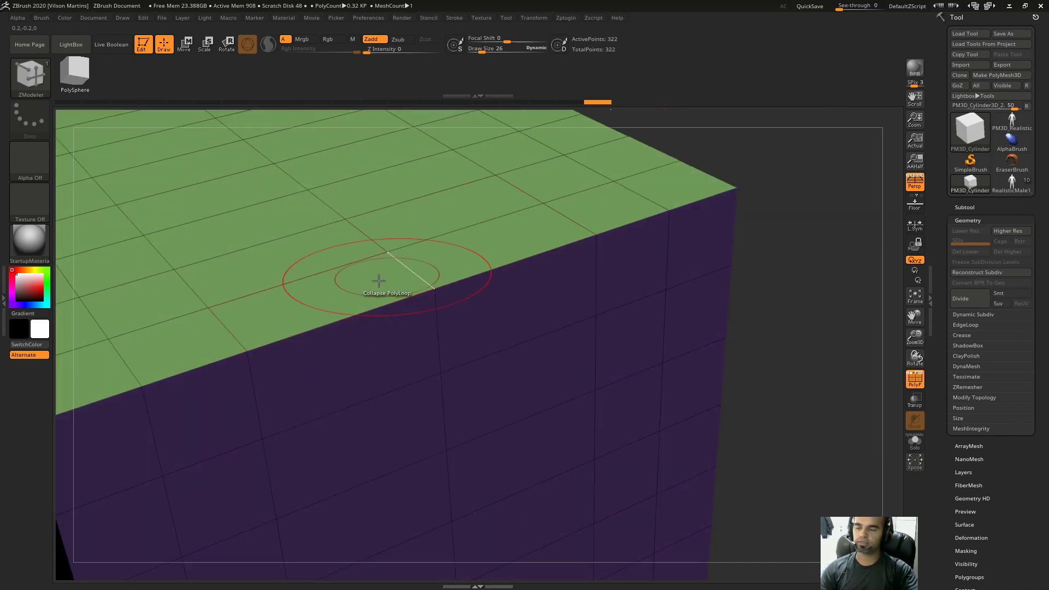
{"action": "right_click_drag", "start_coordinate": [403, 270], "coordinate": [572, 316], "text": "ctrl"}
{"action": "right_click_drag", "start_coordinate": [519, 256], "coordinate": [527, 311], "text": "ctrl"}
{"action": "key", "text": "ctrl+z"}
Step: Set the edge Collapse target to Edge and collapse further single edges around the merged point on the front face
{"action": "key", "text": "space"}
{"action": "left_click", "coordinate": [377, 421]}
{"action": "left_click", "coordinate": [462, 349]}
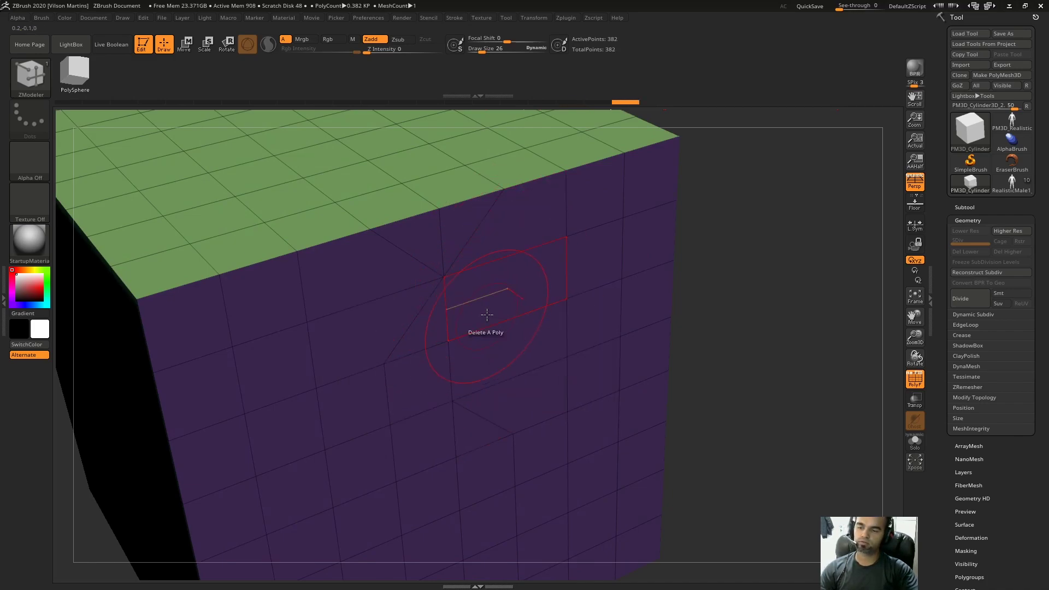
Step: Sketch red branching arrows for the possible loop directions around the merged points on a screen capture, and discard it
{"action": "right_click_drag", "start_coordinate": [390, 449], "coordinate": [390, 457]}
{"action": "key", "text": "Print"}
{"action": "left_click_drag", "start_coordinate": [627, 144], "coordinate": [249, 560]}
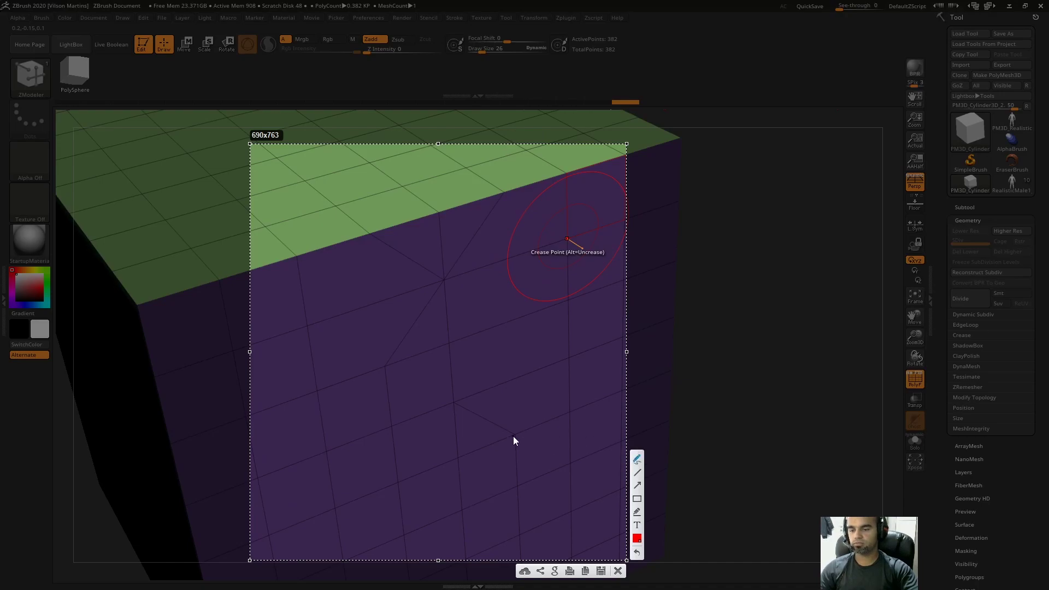
{"action": "mouse_move", "coordinate": [512, 437]}
{"action": "left_mouse_down"}
{"action": "mouse_move", "coordinate": [451, 361]}
{"action": "mouse_move", "coordinate": [462, 361]}
{"action": "left_mouse_up"}
{"action": "left_click_drag", "start_coordinate": [456, 404], "coordinate": [412, 416]}
{"action": "left_click_drag", "start_coordinate": [432, 400], "coordinate": [436, 419]}
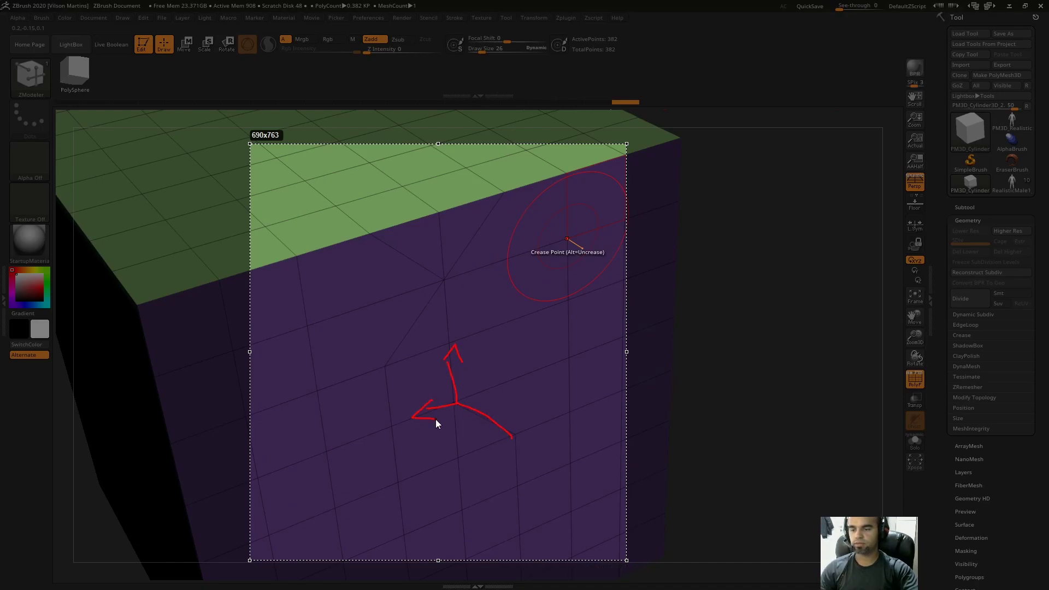
{"action": "left_click_drag", "start_coordinate": [502, 191], "coordinate": [389, 357]}
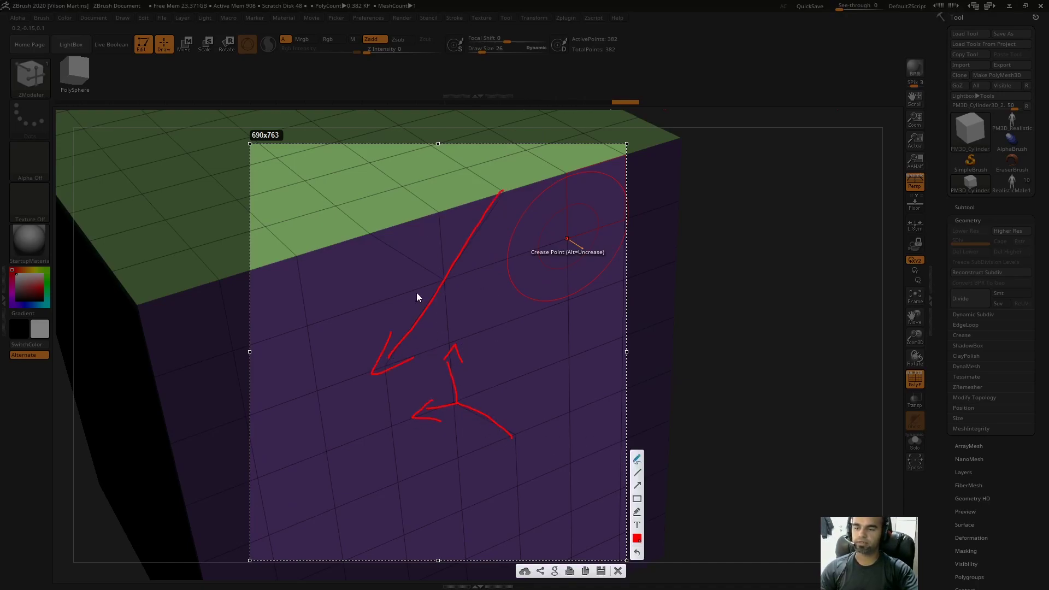
{"action": "mouse_move", "coordinate": [445, 282]}
{"action": "left_mouse_down"}
{"action": "mouse_move", "coordinate": [372, 231]}
{"action": "mouse_move", "coordinate": [383, 268]}
{"action": "left_mouse_up"}
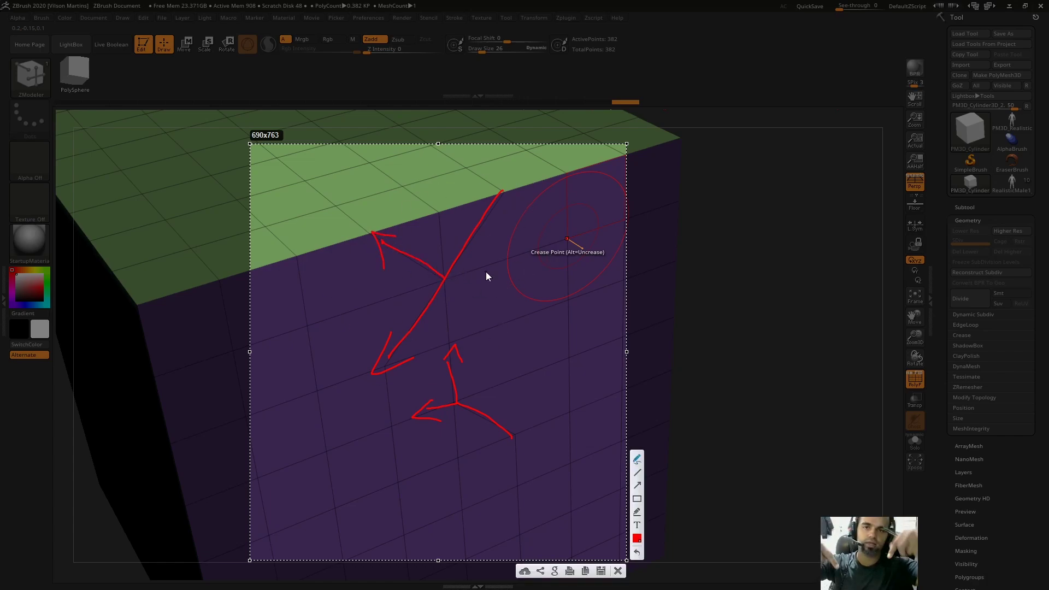
{"action": "key", "text": "Escape"}
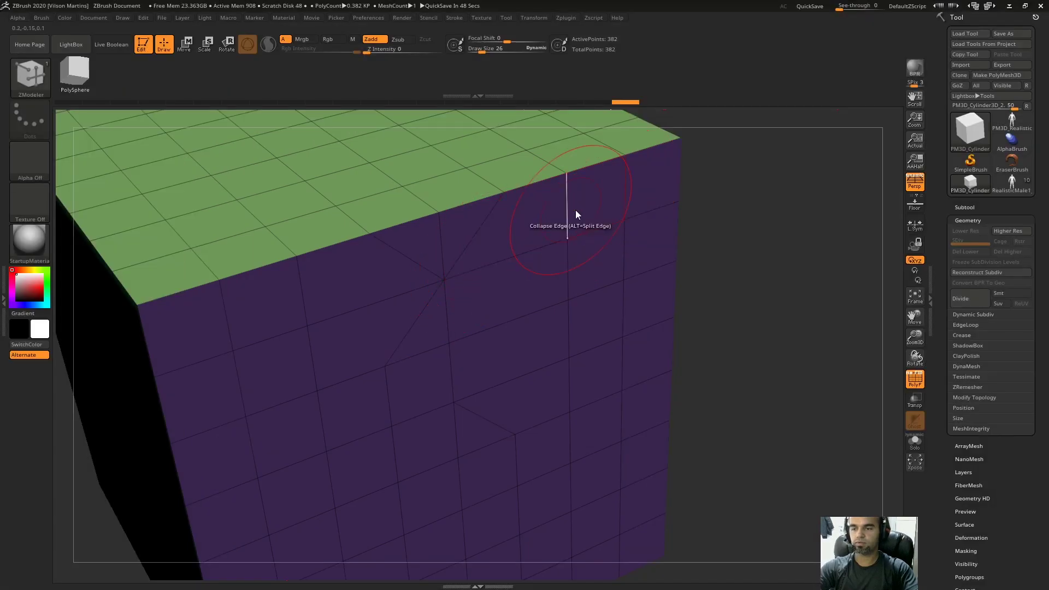
Step: Set the edge Collapse target to Polyloop, collapse polyloops running through the merged points on the front face, and undo them
{"action": "key", "text": "space"}
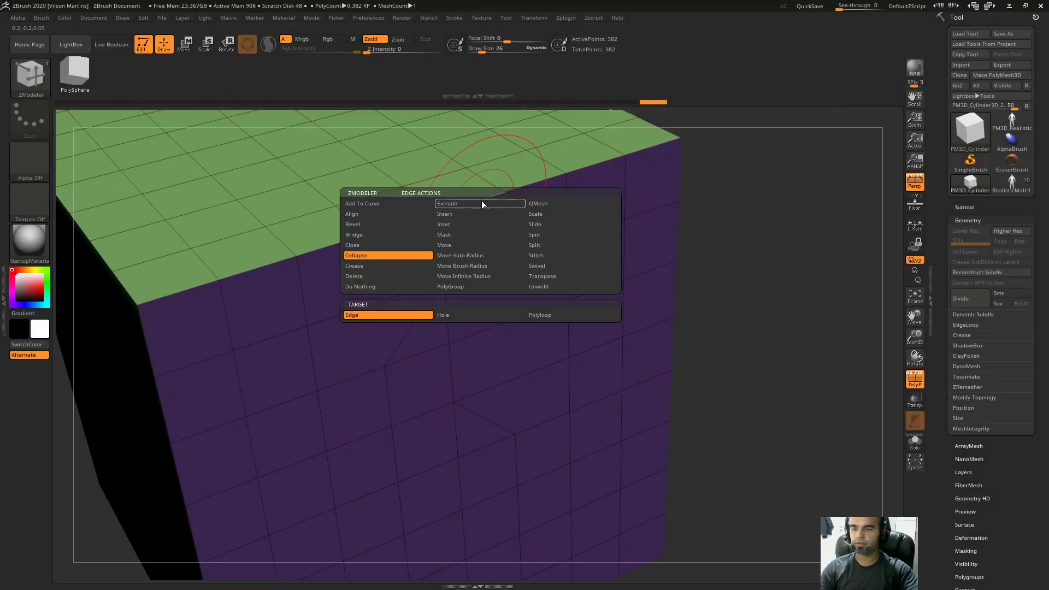
{"action": "left_click", "coordinate": [542, 314]}
{"action": "left_click", "coordinate": [519, 358]}
{"action": "right_click_drag", "start_coordinate": [520, 358], "coordinate": [538, 278]}
{"action": "right_click_drag", "start_coordinate": [468, 342], "coordinate": [490, 360]}
{"action": "right_click_drag", "start_coordinate": [515, 216], "coordinate": [431, 281]}
{"action": "right_click_drag", "start_coordinate": [519, 182], "coordinate": [463, 285]}
{"action": "right_click_drag", "start_coordinate": [500, 327], "coordinate": [511, 246]}
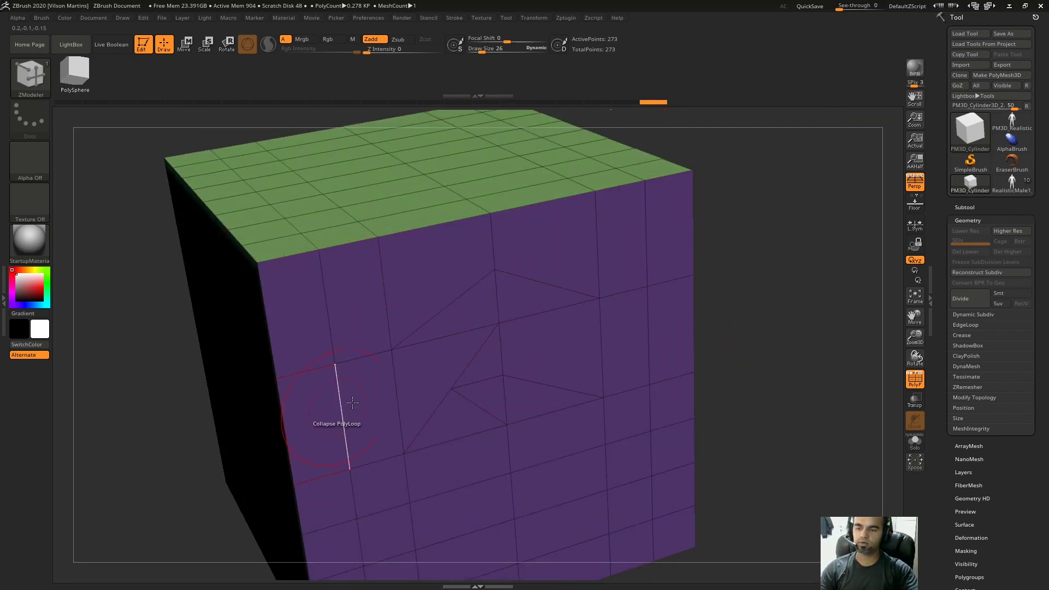
{"action": "key", "text": "ctrl+z"}
{"action": "key", "text": "ctrl+z"}
{"action": "key", "text": "ctrl+z"}
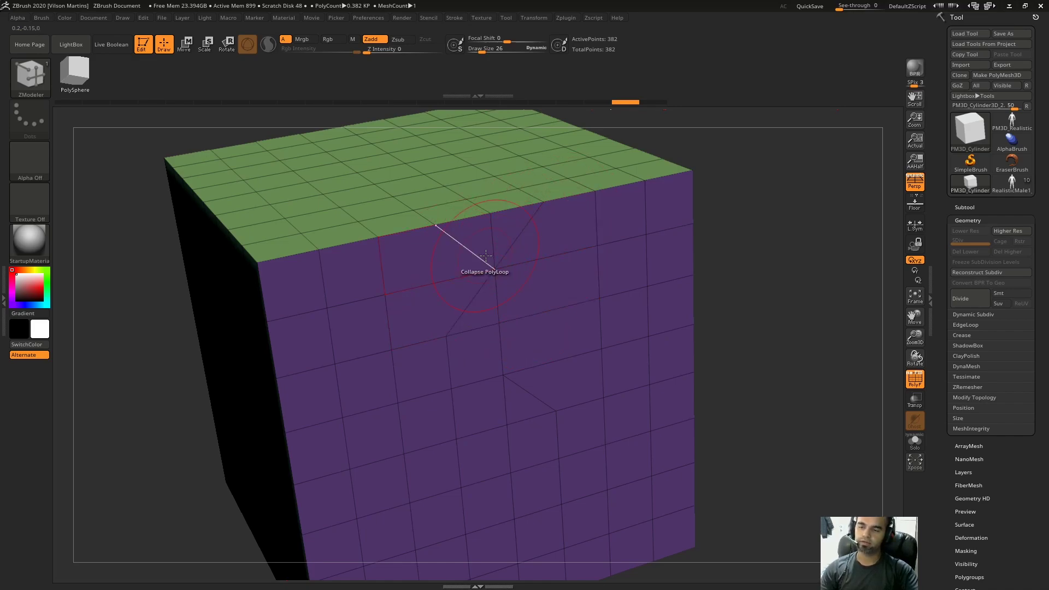
Step: Delete the triangle above the merged point, try collapsing the polyloop from the opening's top edge, and undo that collapse
{"action": "left_click_drag", "start_coordinate": [792, 241], "coordinate": [748, 232]}
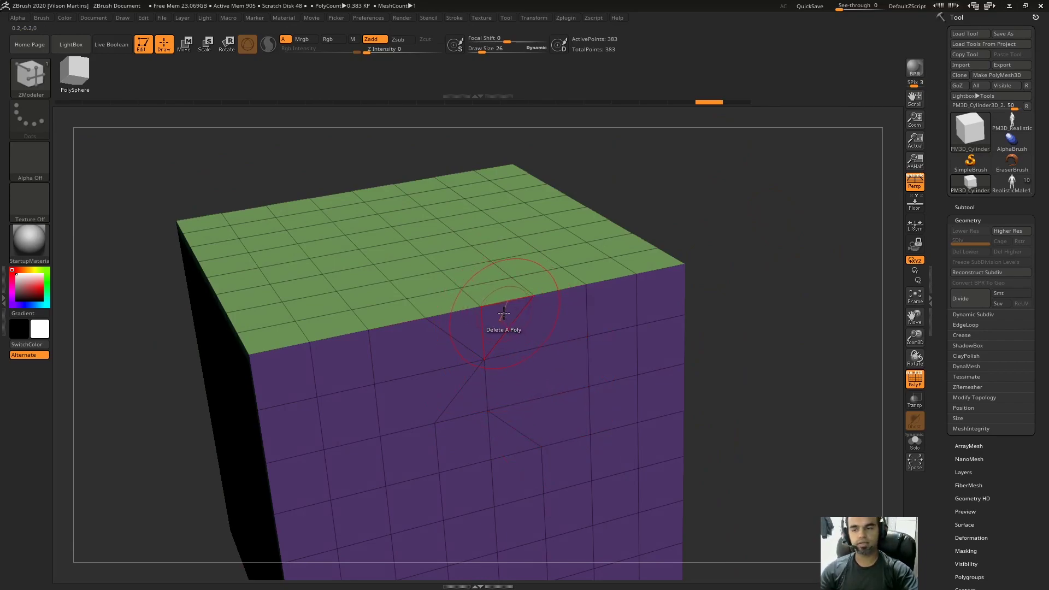
{"action": "right_click_drag", "start_coordinate": [523, 298], "coordinate": [520, 315], "text": "ctrl"}
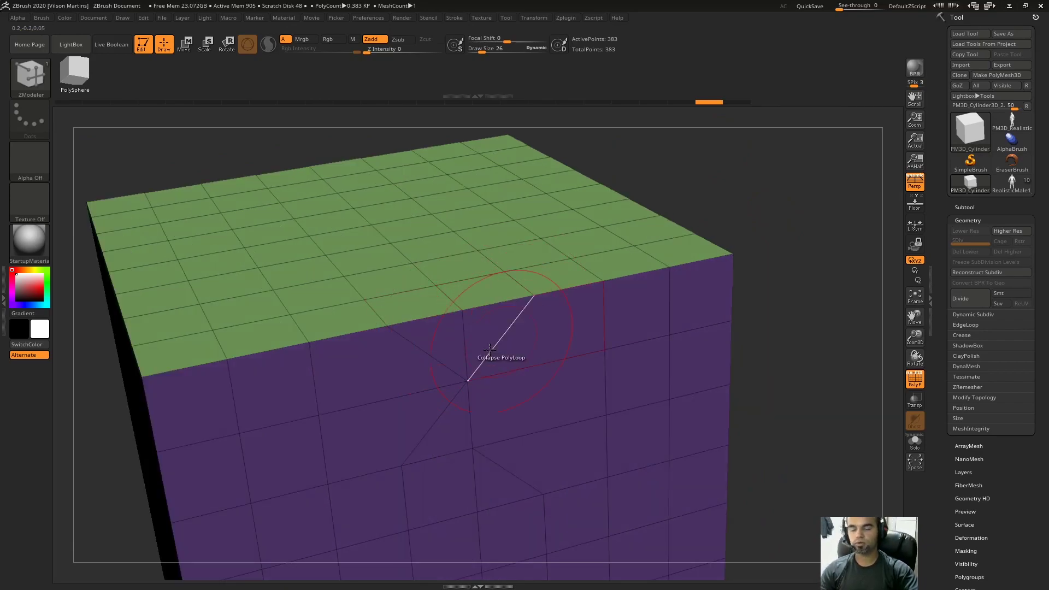
{"action": "key", "text": "space"}
{"action": "left_click", "coordinate": [563, 417]}
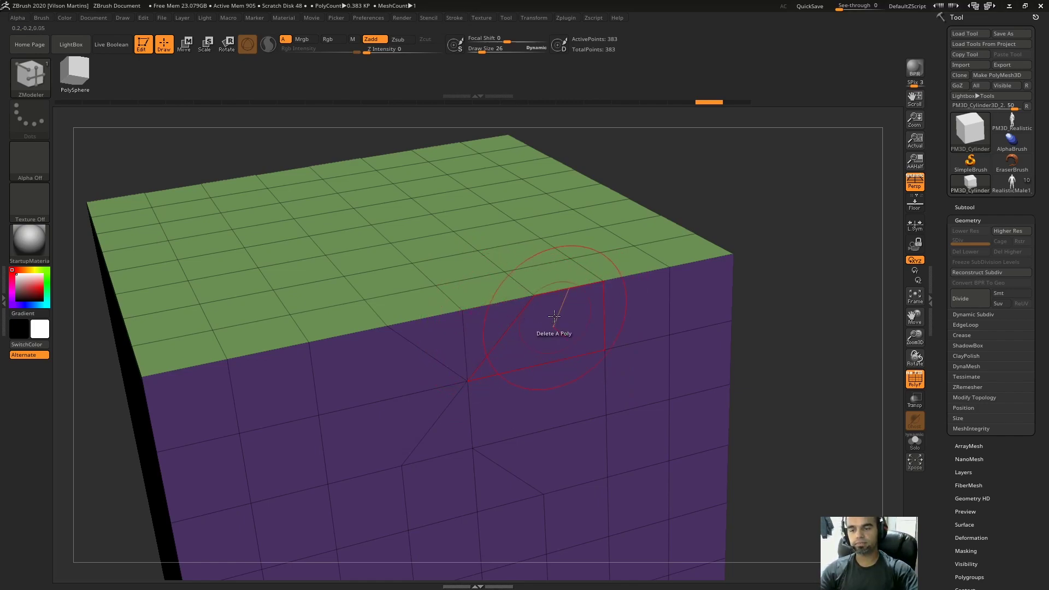
{"action": "right_click_drag", "start_coordinate": [600, 307], "coordinate": [587, 343], "text": "ctrl"}
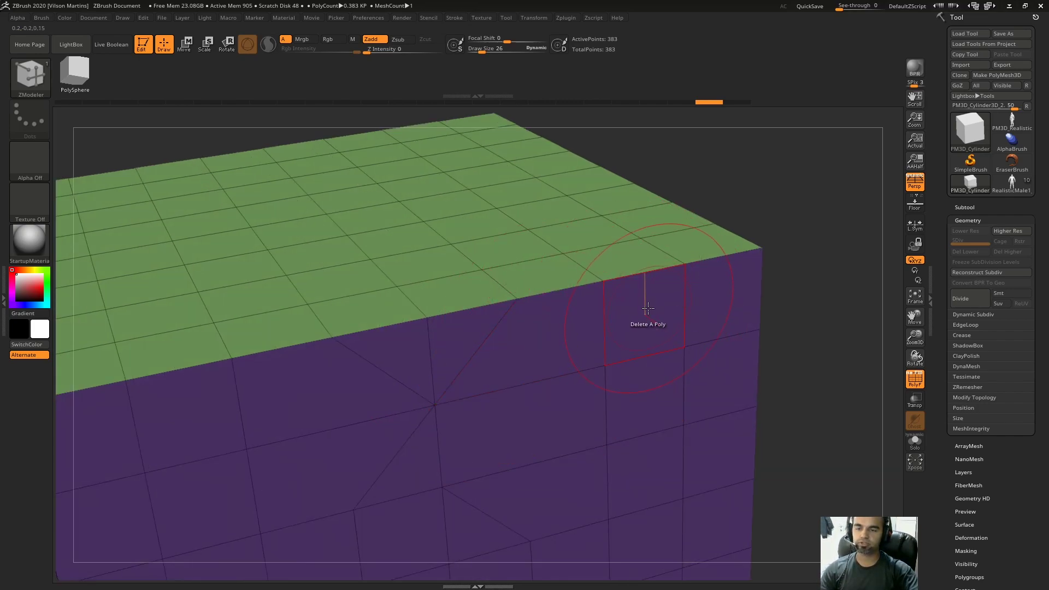
{"action": "left_click", "coordinate": [477, 334]}
{"action": "left_click", "coordinate": [477, 304]}
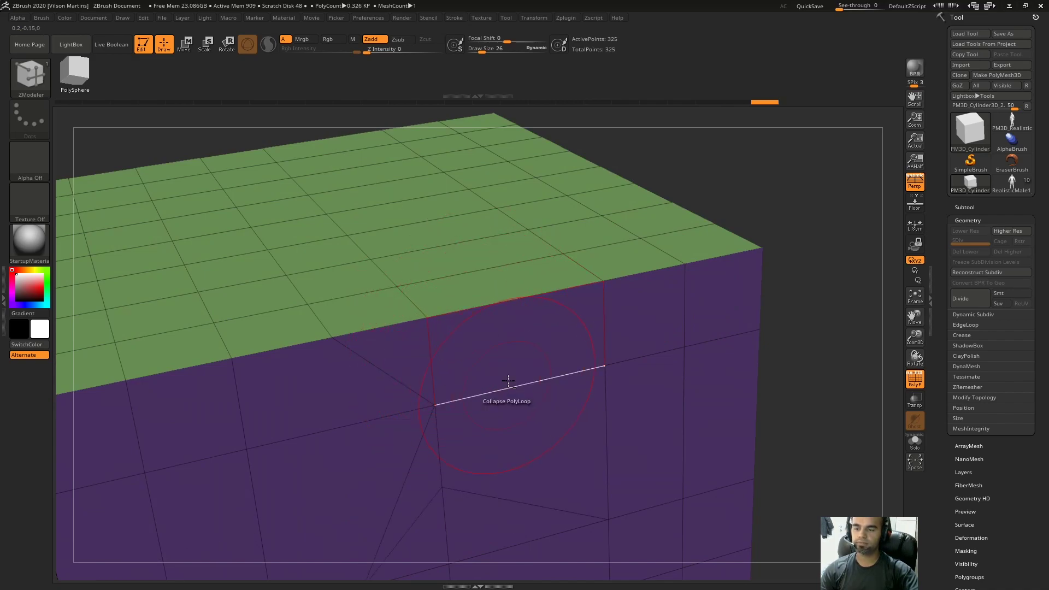
{"action": "key", "text": "ctrl+z"}
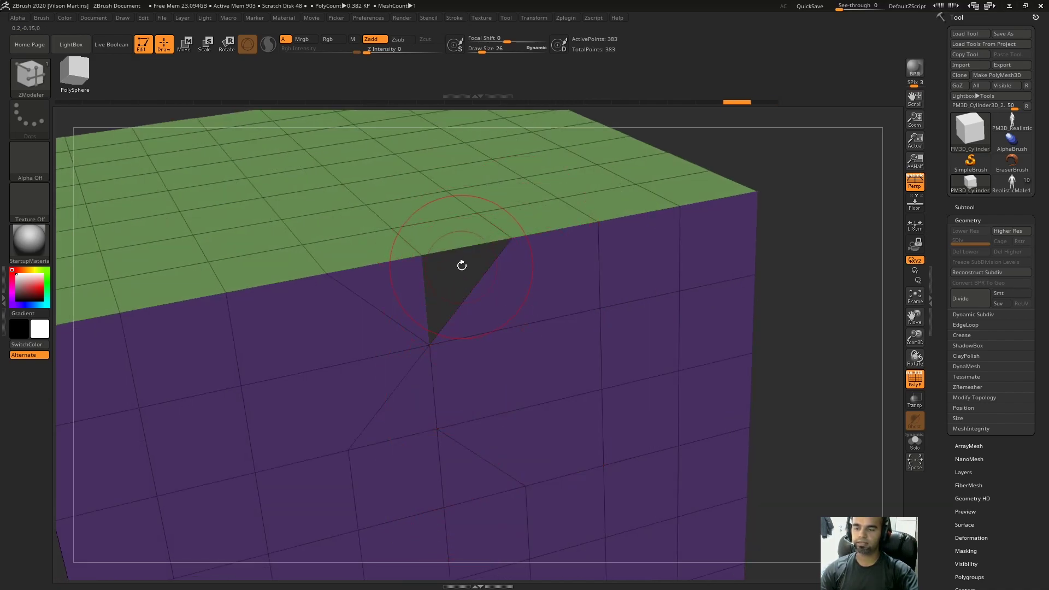
Step: Delete the lower triangle on the front face, collapse the polyloop from the upper opening's top edge, and undo that collapse
{"action": "left_click", "coordinate": [454, 435]}
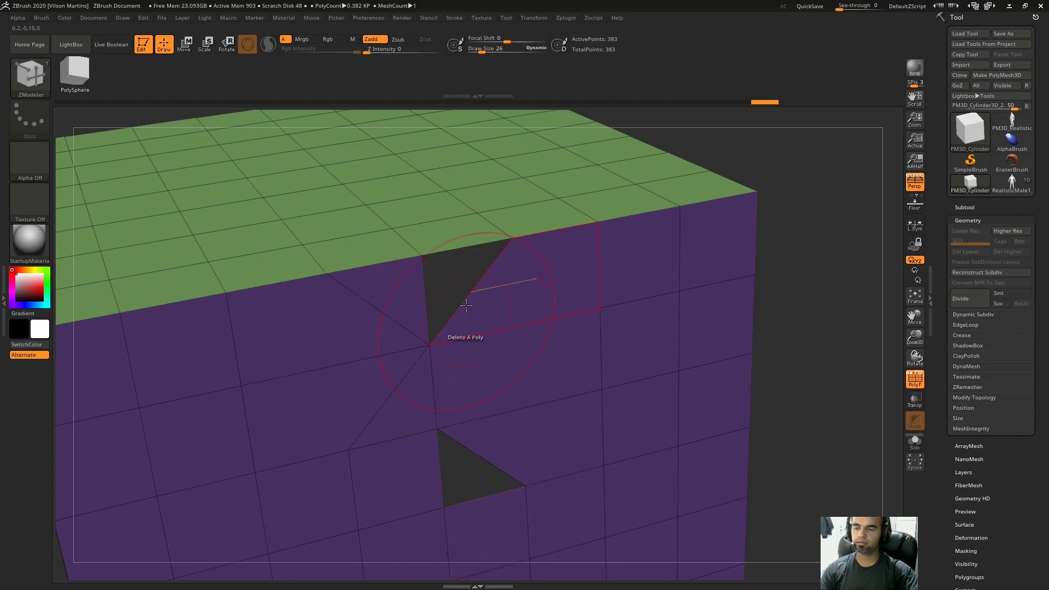
{"action": "left_click", "coordinate": [453, 249]}
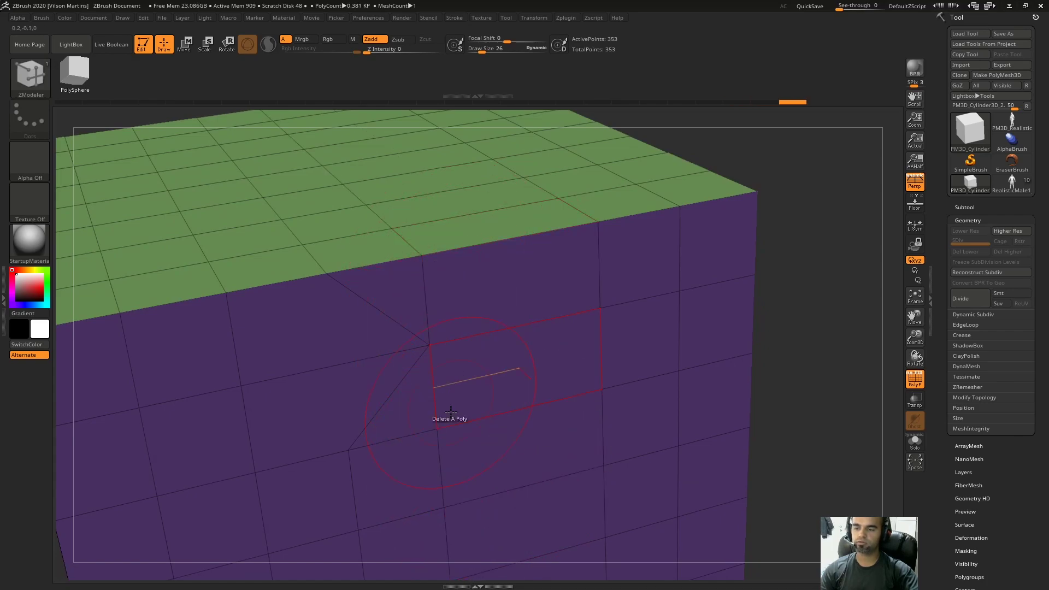
{"action": "key", "text": "ctrl+z"}
Step: Trace in red the edge path joining the two triangular openings and mark its upper end on a screen capture, and discard it
{"action": "key", "text": "Print"}
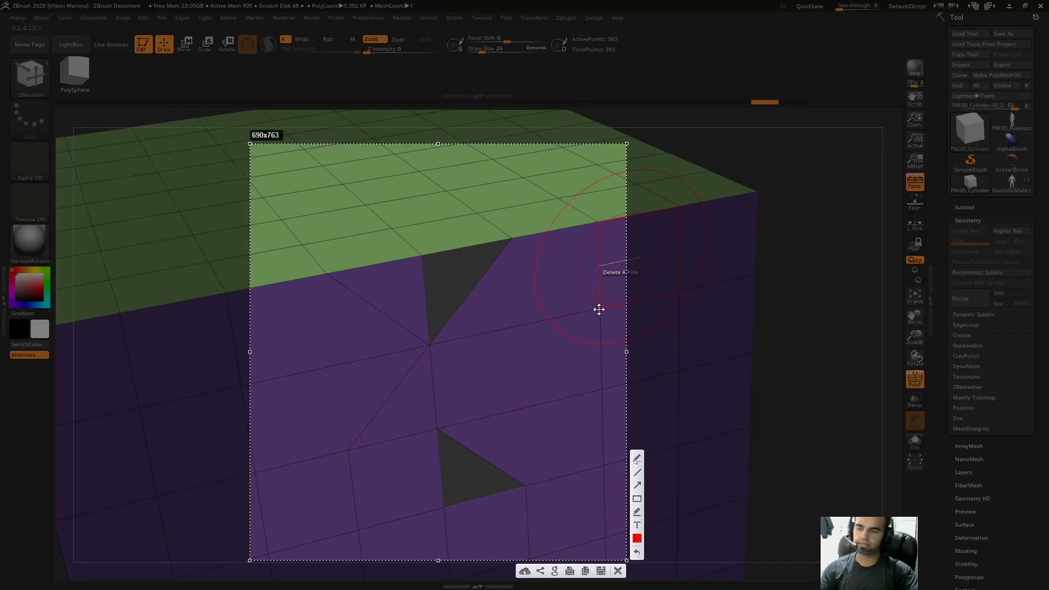
{"action": "left_click_drag", "start_coordinate": [513, 240], "coordinate": [467, 307]}
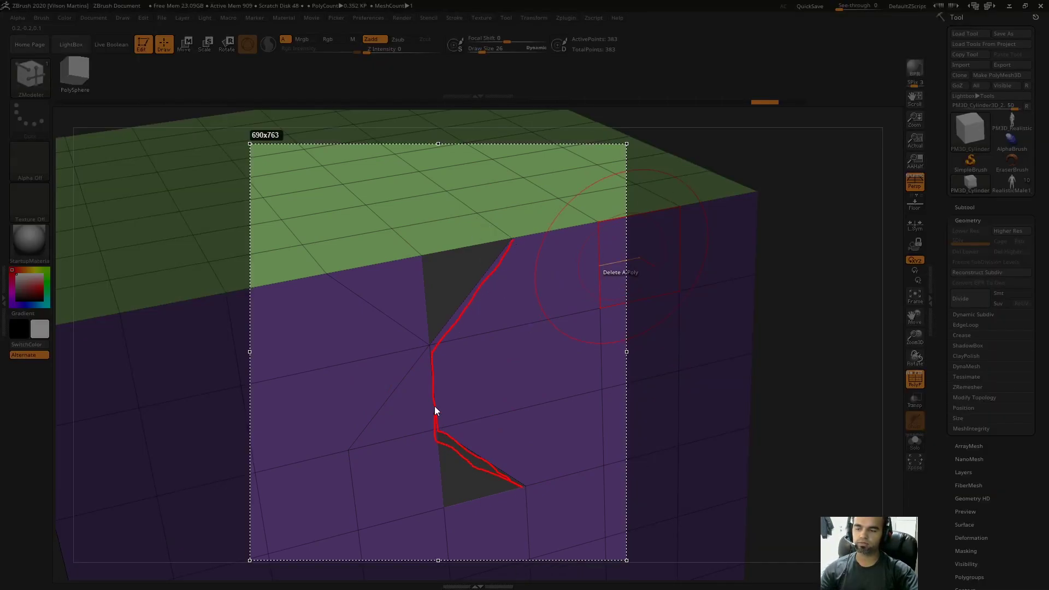
{"action": "left_click_drag", "start_coordinate": [494, 261], "coordinate": [432, 354]}
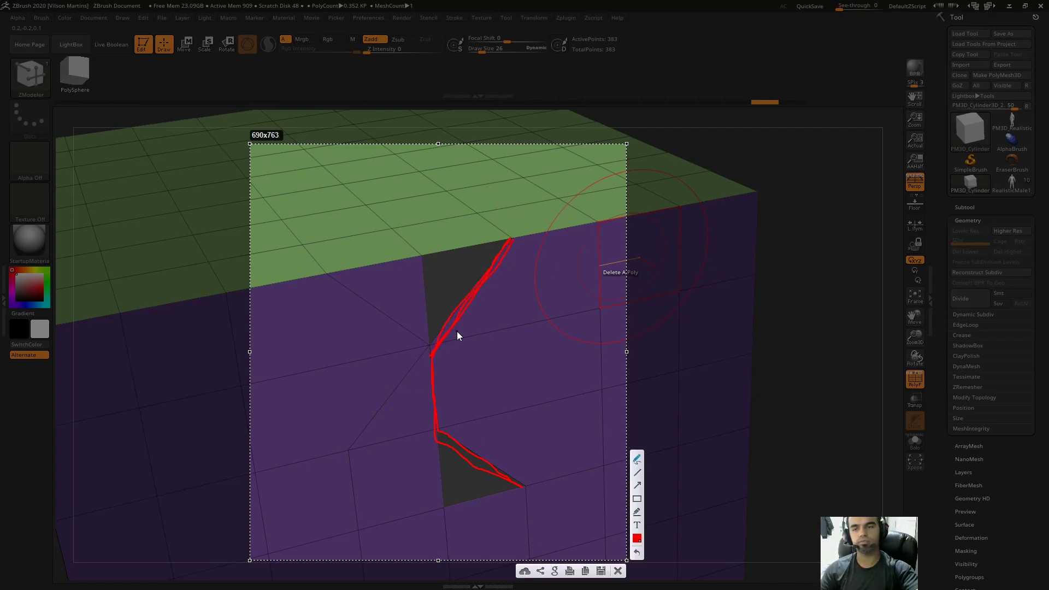
{"action": "left_click_drag", "start_coordinate": [510, 240], "coordinate": [429, 255]}
{"action": "mouse_move", "coordinate": [511, 264]}
{"action": "left_mouse_down"}
{"action": "mouse_move", "coordinate": [496, 240]}
{"action": "mouse_move", "coordinate": [543, 220]}
{"action": "left_mouse_up"}
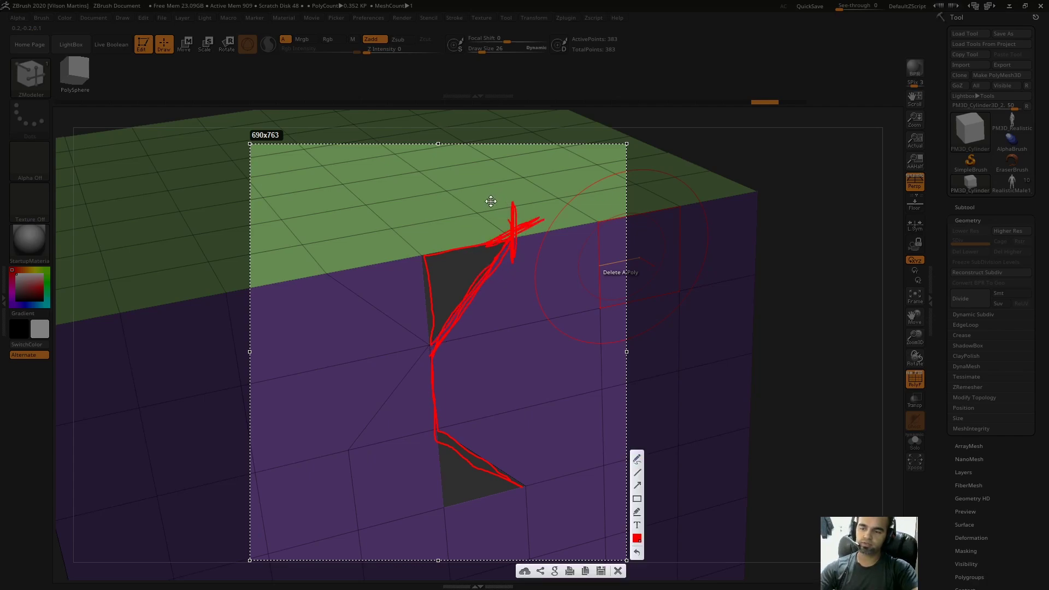
{"action": "key", "text": "Escape"}
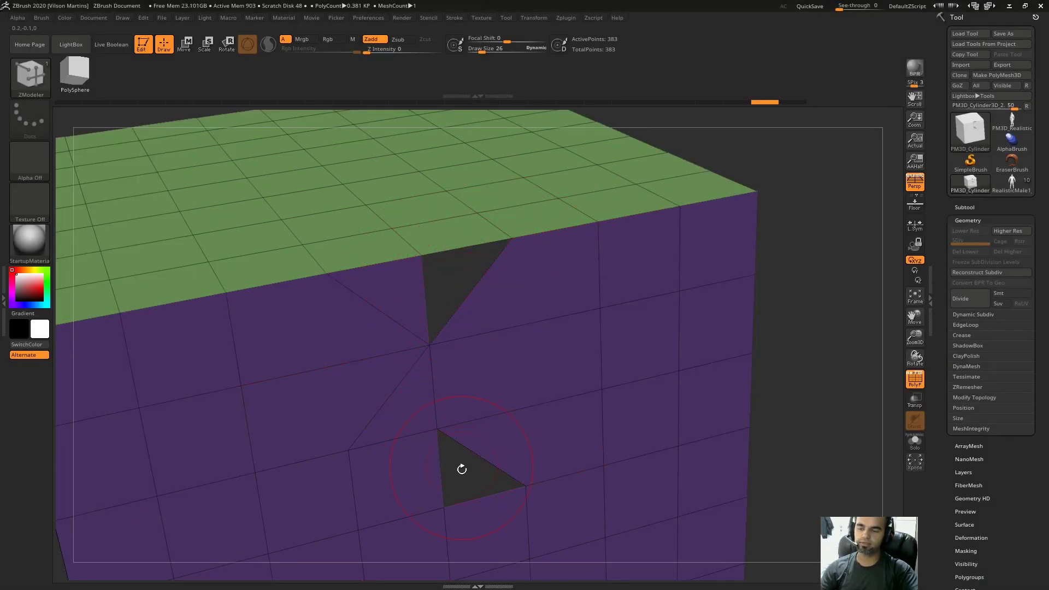
Step: Collapse the polyloop from the upper opening's top edge, try the same from the neighbouring top edge segment, and undo the second collapse
{"action": "left_click", "coordinate": [445, 245]}
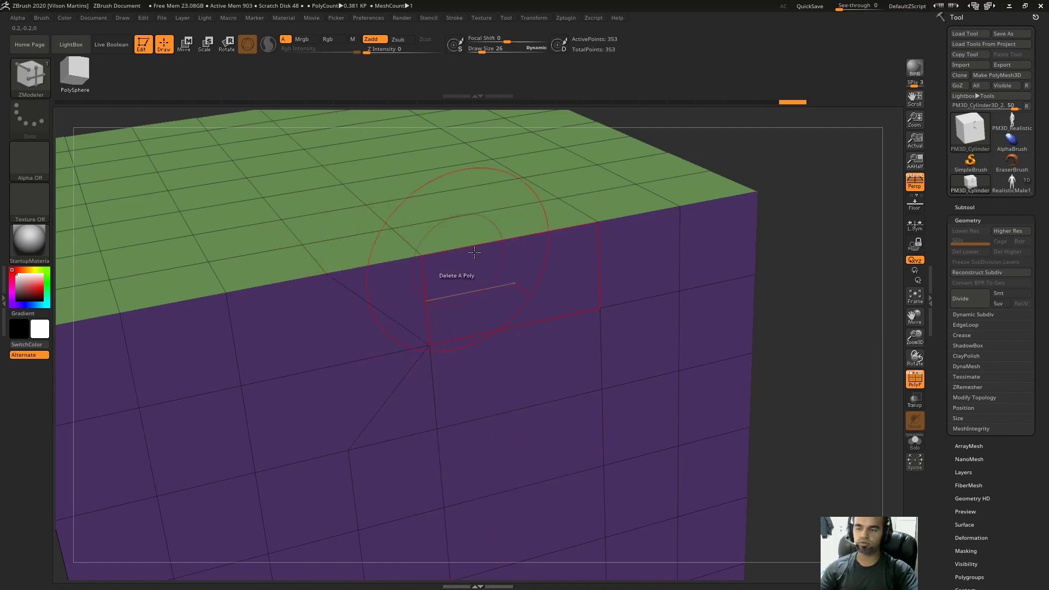
{"action": "right_click_drag", "start_coordinate": [377, 269], "coordinate": [427, 282], "text": "alt"}
{"action": "left_click", "coordinate": [421, 281]}
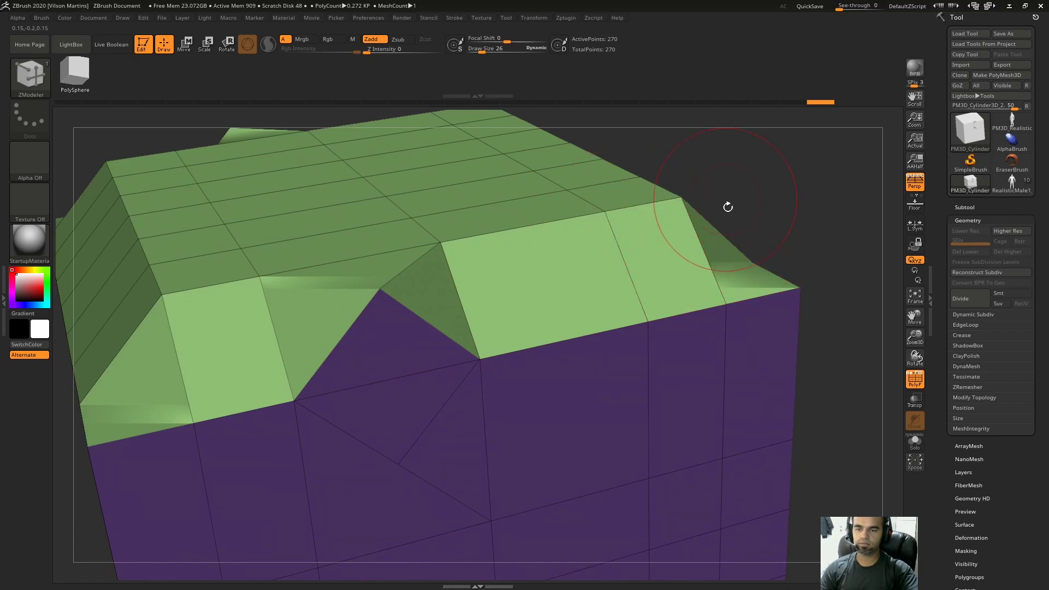
{"action": "key", "text": "ctrl+z"}
Step: Delete the remaining triangles above and below the merged point and collapse the polyloop from the upper opening's top edge
{"action": "left_click", "coordinate": [442, 304]}
{"action": "left_click", "coordinate": [456, 423]}
{"action": "key", "text": "ctrl+z"}
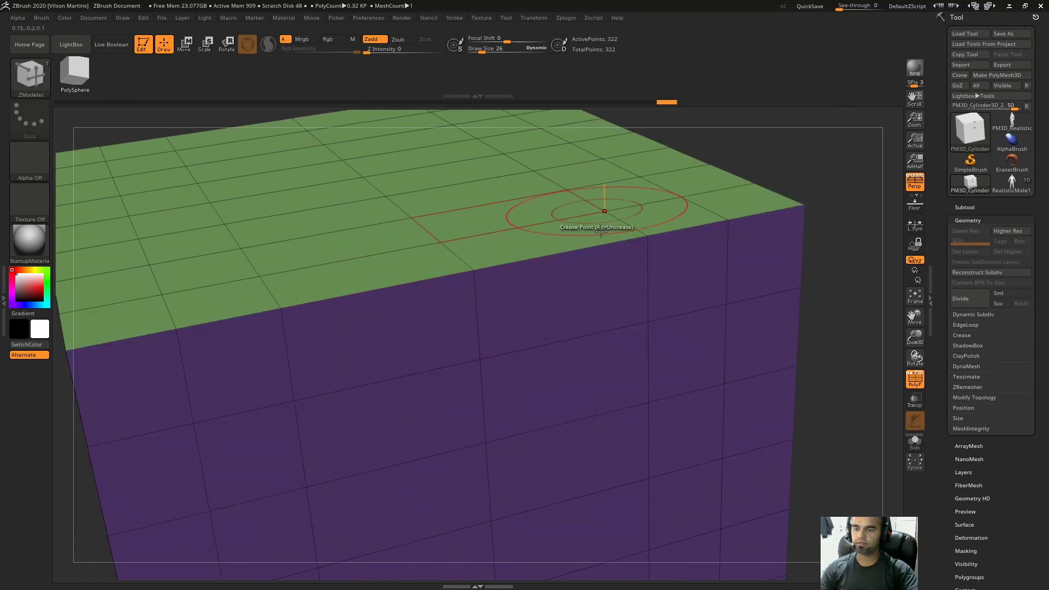
{"action": "left_click", "coordinate": [430, 298]}
Step: Undo the polyloop collapses and triangle deletions until the front face is whole again with its merged points
{"action": "key", "text": "ctrl+z"}
{"action": "key", "text": "ctrl+z"}
{"action": "key", "text": "ctrl+z"}
{"action": "key", "text": "ctrl+z"}
{"action": "key", "text": "ctrl+z"}
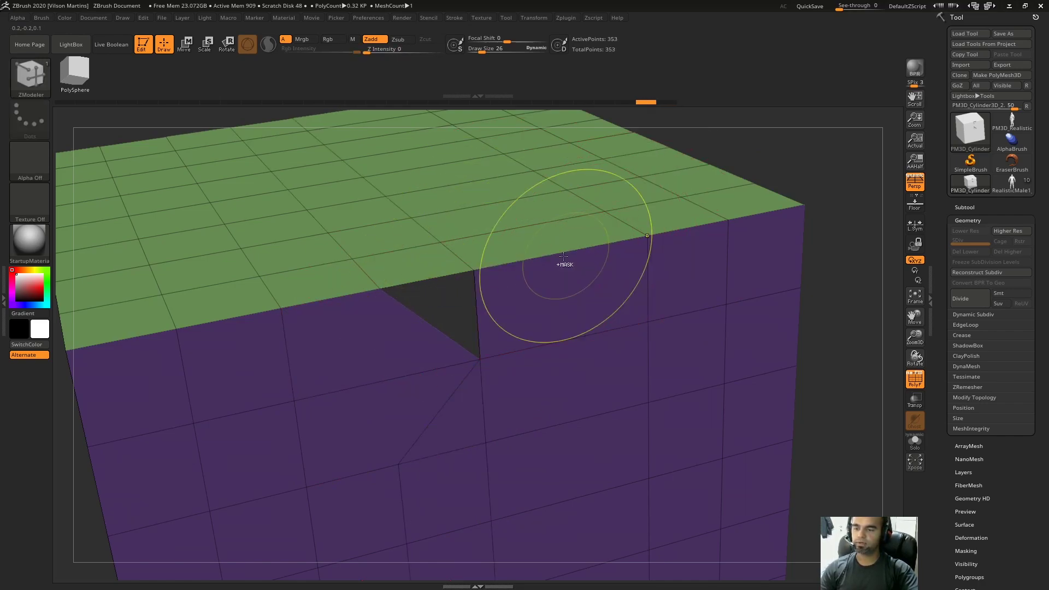
{"action": "key", "text": "ctrl+z"}
{"action": "key", "text": "ctrl+z"}
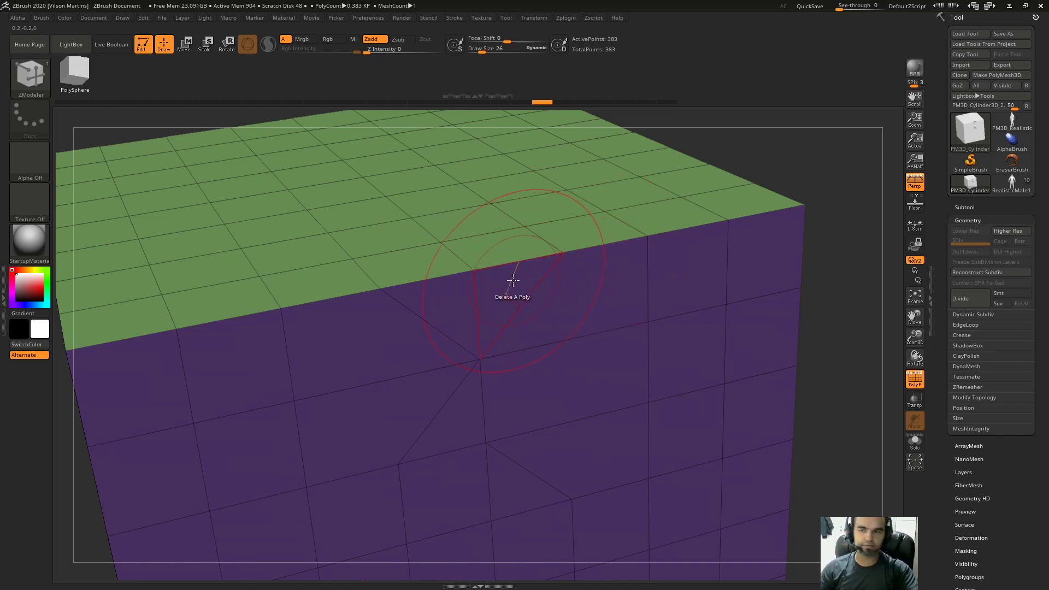
Step: Delete the upper and lower triangles again and collapse the polyloop from the upper opening's top edge
{"action": "left_click", "coordinate": [500, 290]}
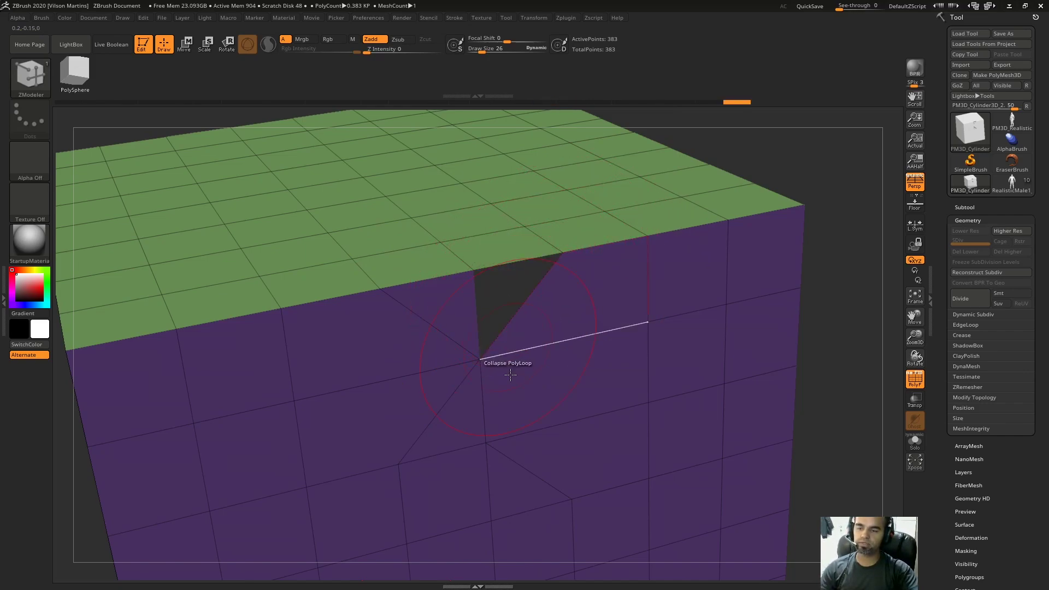
{"action": "left_click", "coordinate": [506, 482]}
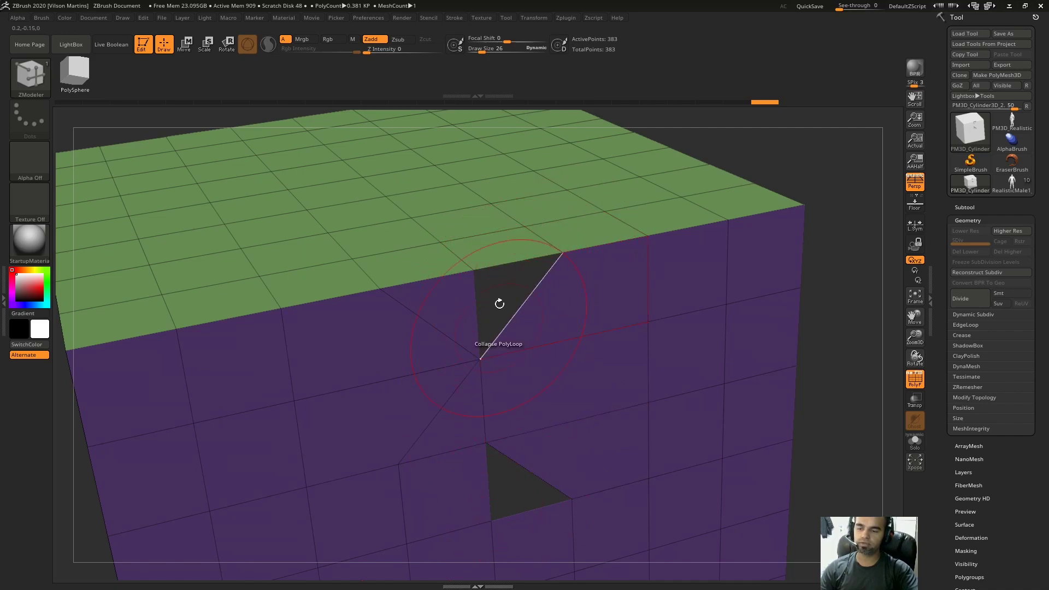
{"action": "left_click", "coordinate": [532, 362]}
{"action": "key", "text": "ctrl+z"}
{"action": "left_click", "coordinate": [546, 256]}
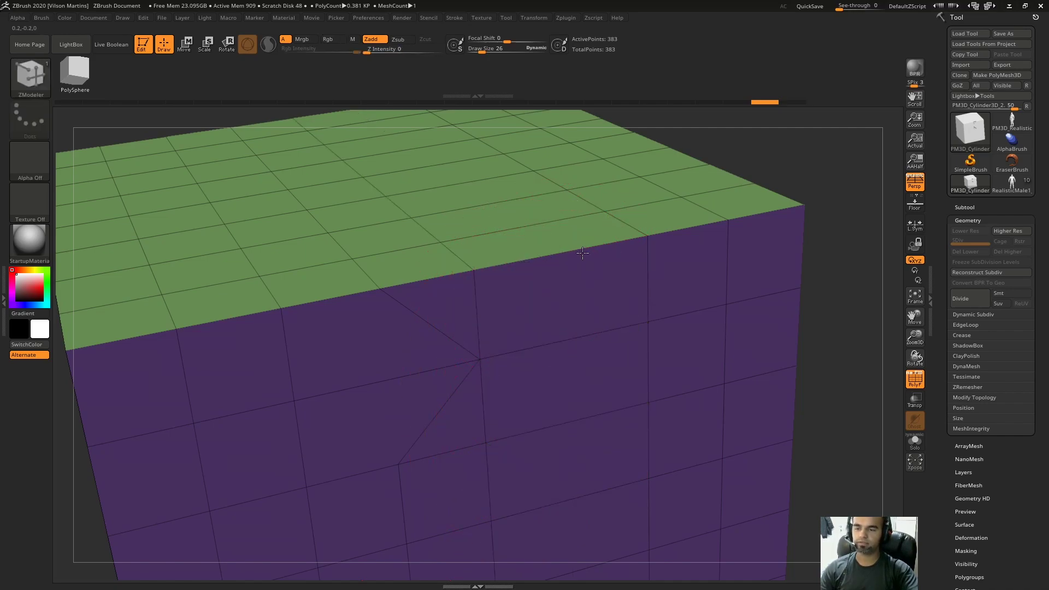
Step: Delete the two remaining triangles beside the merged point and collapse the polyloop from the resulting opening's top edge
{"action": "left_click", "coordinate": [445, 304]}
{"action": "left_click", "coordinate": [456, 428]}
{"action": "left_click", "coordinate": [428, 282]}
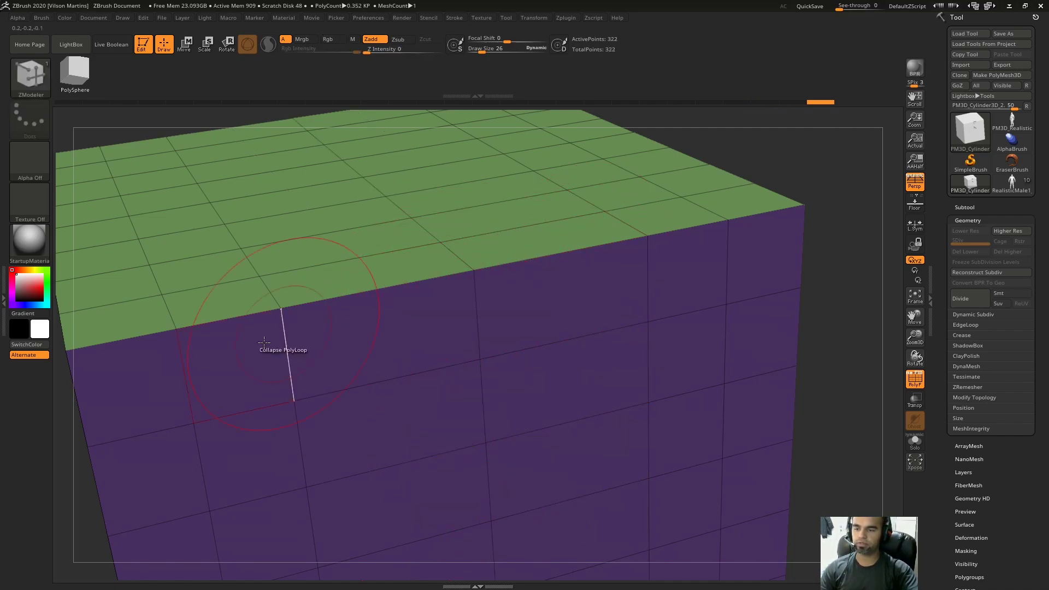
Step: Undo both rounds of triangle deletions and polyloop collapses on the front face
{"action": "key", "text": "ctrl+z"}
{"action": "key", "text": "ctrl+z"}
{"action": "key", "text": "ctrl+z"}
{"action": "key", "text": "ctrl+z"}
{"action": "right_click_drag", "start_coordinate": [641, 322], "coordinate": [550, 280], "text": "ctrl"}
{"action": "key", "text": "ctrl+z"}
{"action": "key", "text": "ctrl+z"}
Step: Delete the triangles and their neighbouring polygons to leave two four-sided openings in the front face
{"action": "left_click", "coordinate": [464, 293]}
{"action": "left_click", "coordinate": [510, 294]}
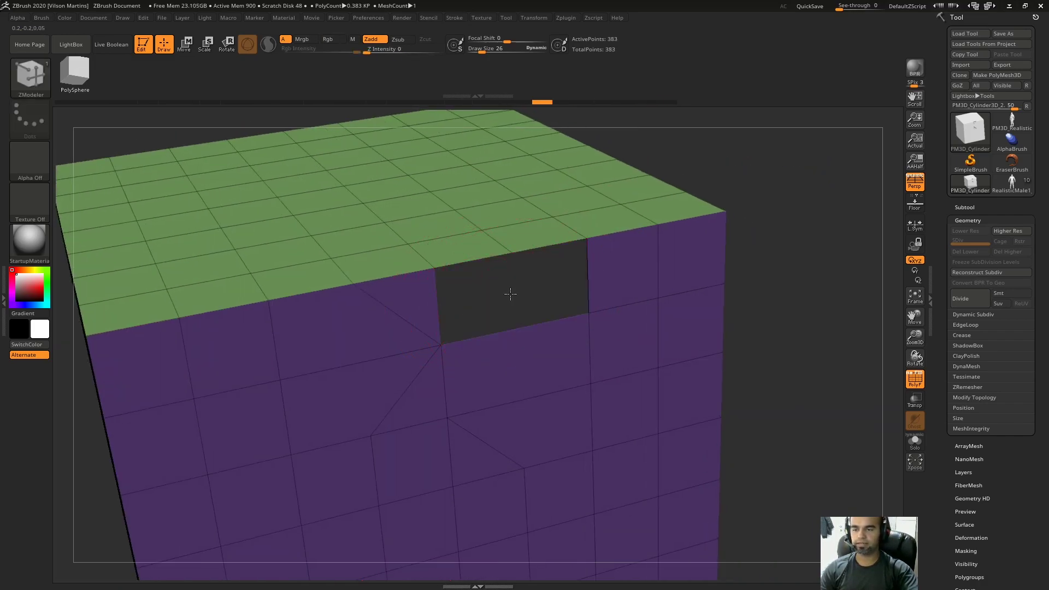
{"action": "left_click", "coordinate": [478, 453]}
Step: Set the edge action to Bridge and bridge the opposite side edges of the upper and lower four-sided openings
{"action": "key", "text": "space"}
{"action": "left_click", "coordinate": [463, 253]}
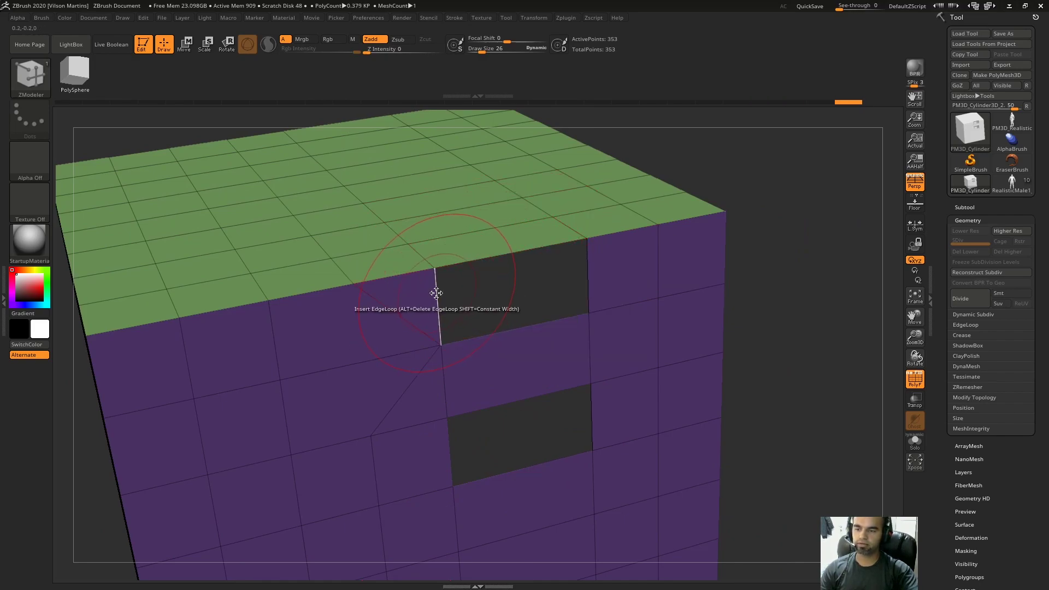
{"action": "left_click", "coordinate": [588, 270]}
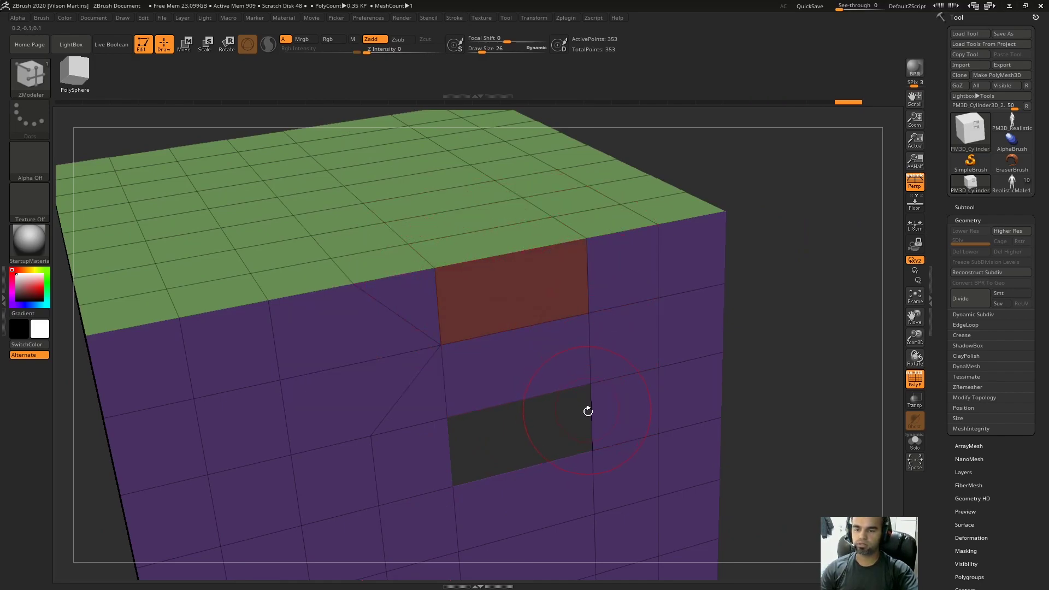
{"action": "left_click", "coordinate": [451, 442]}
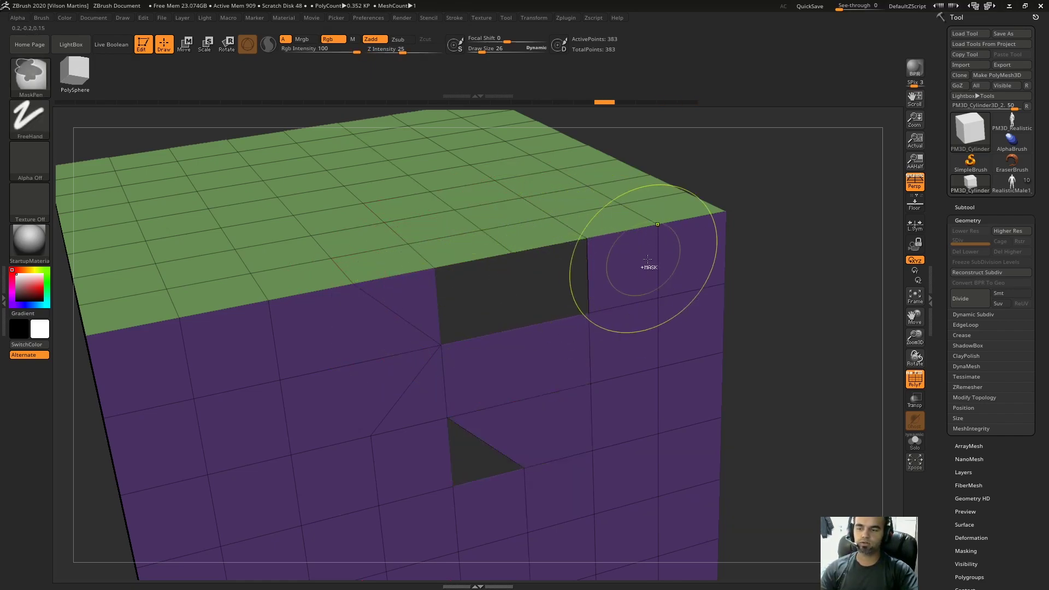
Step: Undo the bridges and polygon deletions on the front face
{"action": "key", "text": "ctrl+z"}
{"action": "key", "text": "ctrl+z"}
{"action": "key", "text": "ctrl+z"}
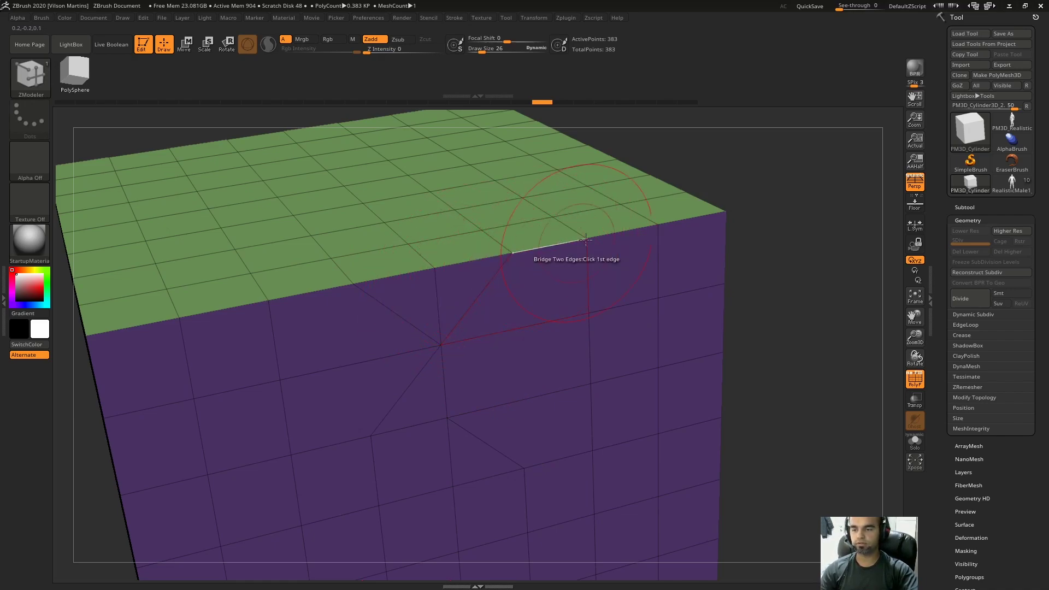
Step: Switch to the PM3D_RealisticMale1_1 model and frame the side of its abdomen
{"action": "key", "text": "f"}
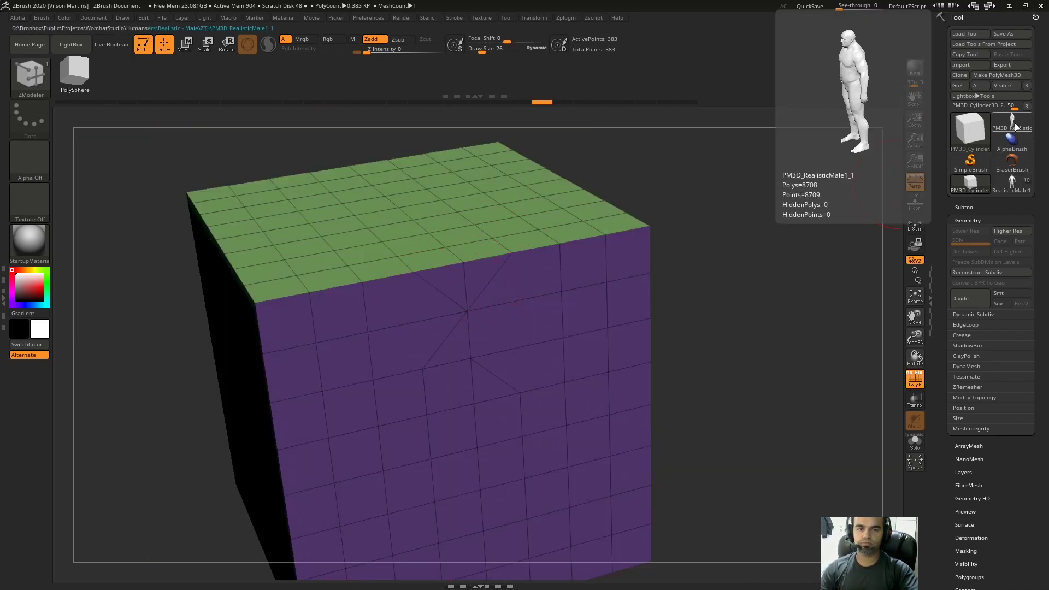
{"action": "left_click", "coordinate": [1015, 127]}
{"action": "key", "text": "f"}
{"action": "right_click_drag", "start_coordinate": [515, 232], "coordinate": [445, 277], "text": "shift"}
{"action": "right_click_drag", "start_coordinate": [584, 221], "coordinate": [481, 268]}
Step: Set the edge action to Collapse with the PolyLoop target and collapse a polyloop on the abdomen
{"action": "key", "text": "space"}
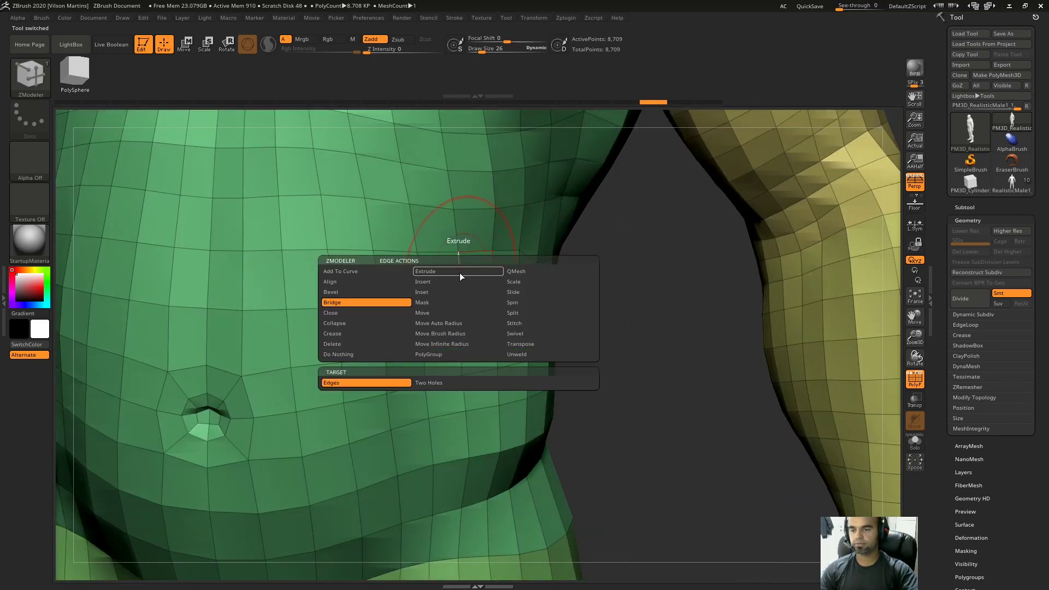
{"action": "right_click_drag", "start_coordinate": [322, 331], "coordinate": [421, 272]}
{"action": "left_click", "coordinate": [377, 300]}
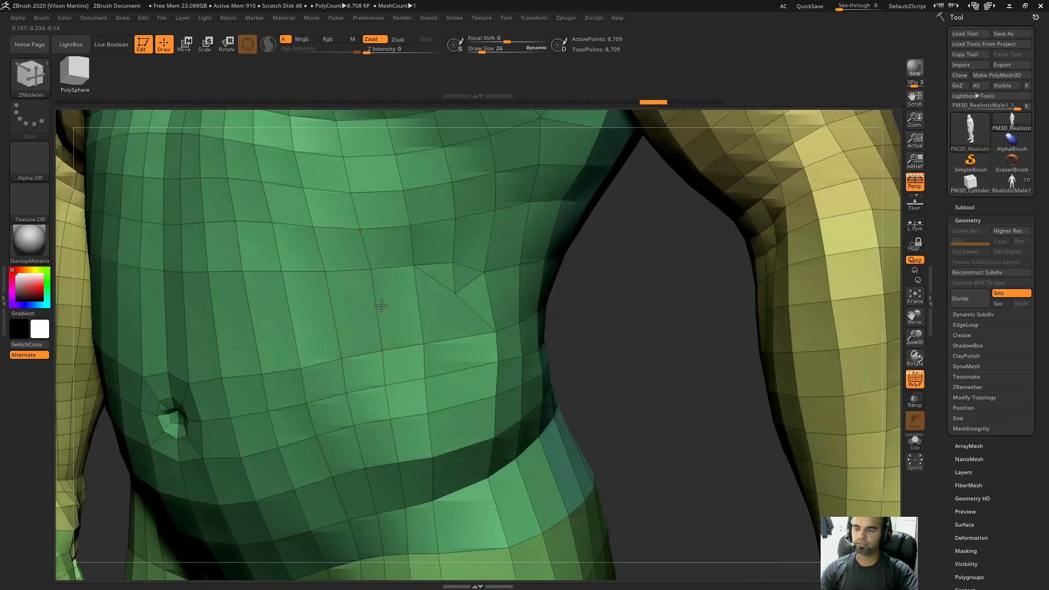
{"action": "right_click_drag", "start_coordinate": [379, 305], "coordinate": [473, 276]}
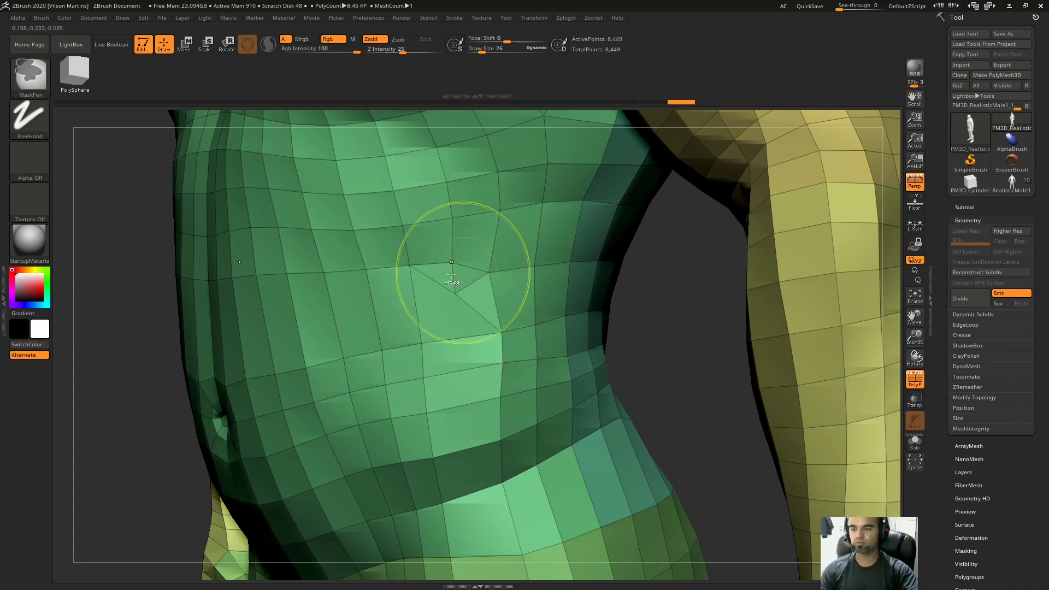
Step: Undo the polyloop collapse on the abdomen
{"action": "key", "text": "ctrl+z"}
{"action": "key", "text": "ctrl+z"}
{"action": "key", "text": "ctrl+z"}
{"action": "key", "text": "ctrl+z"}
{"action": "key", "text": "ctrl+z"}
{"action": "key", "text": "ctrl+z"}
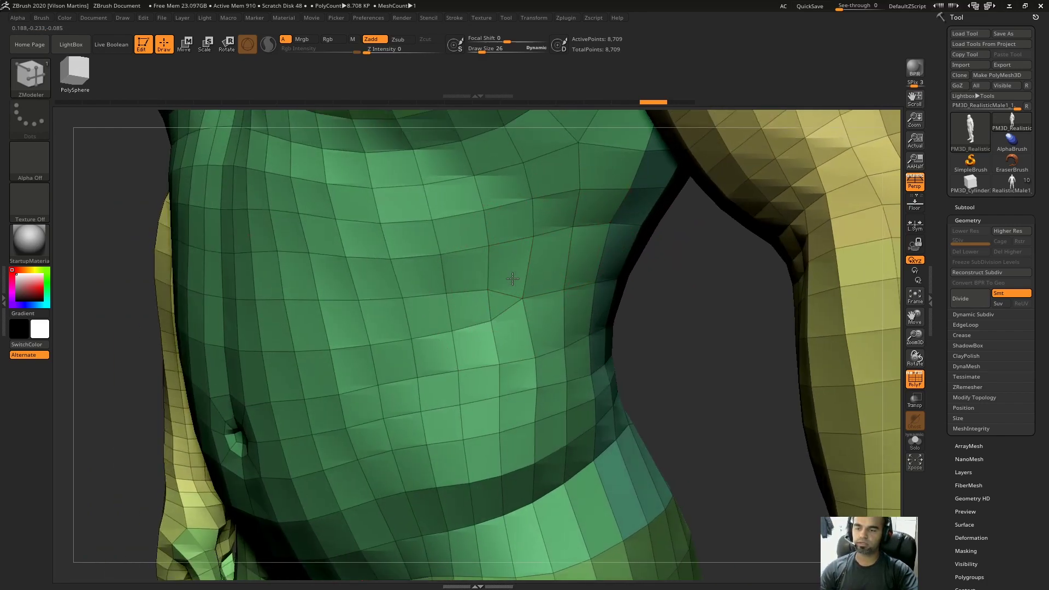
Step: Delete the triangle on the side of the abdomen as a single poly and try collapsing the polyloop beside the opening
{"action": "right_click_drag", "start_coordinate": [512, 278], "coordinate": [495, 297], "text": "ctrl"}
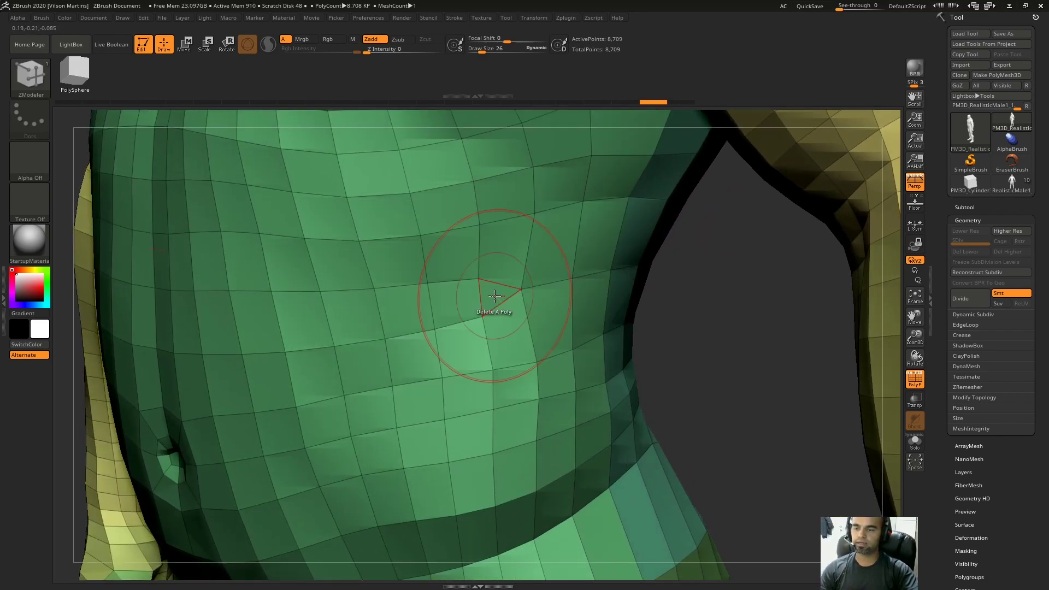
{"action": "key", "text": "space"}
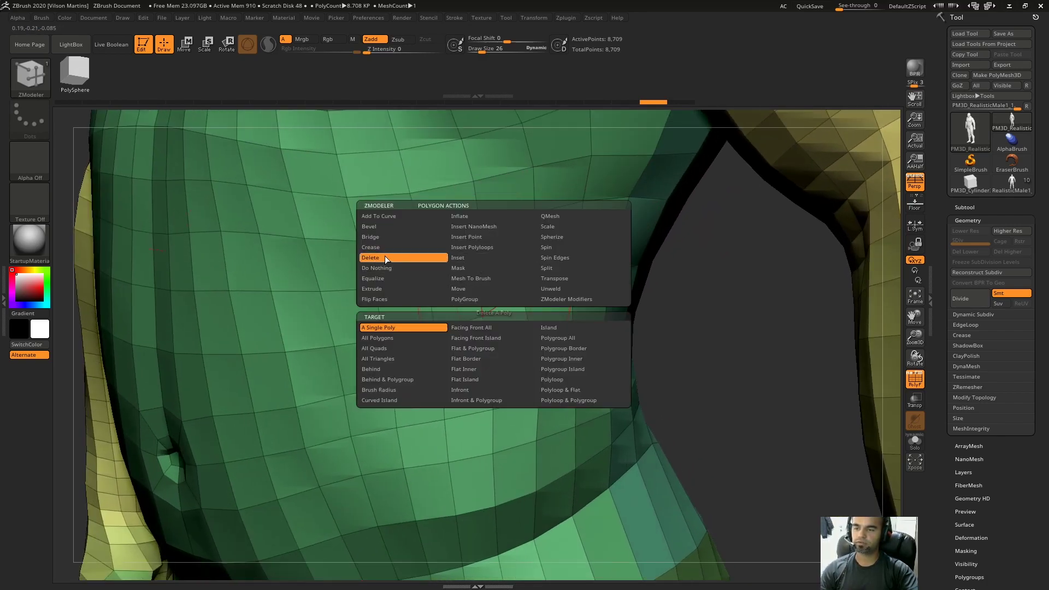
{"action": "left_click", "coordinate": [492, 295]}
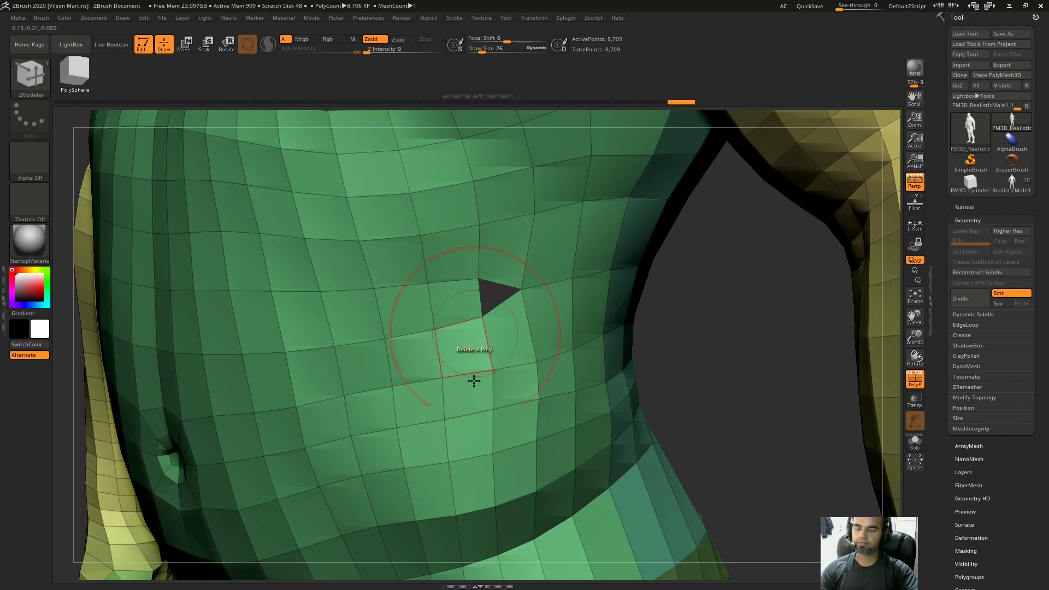
{"action": "left_click", "coordinate": [433, 307], "text": "alt"}
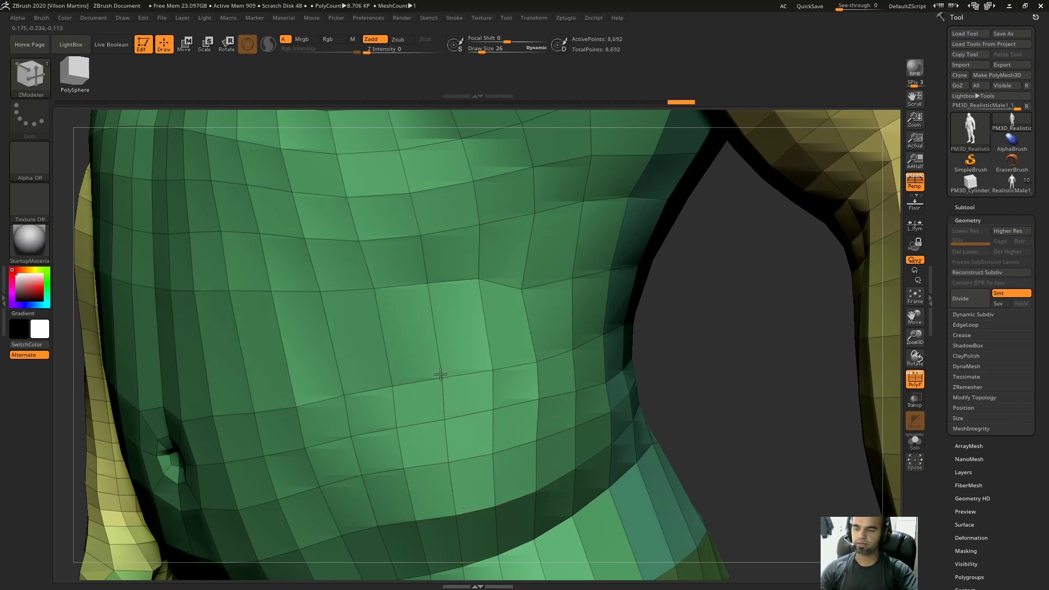
{"action": "key", "text": "ctrl+z"}
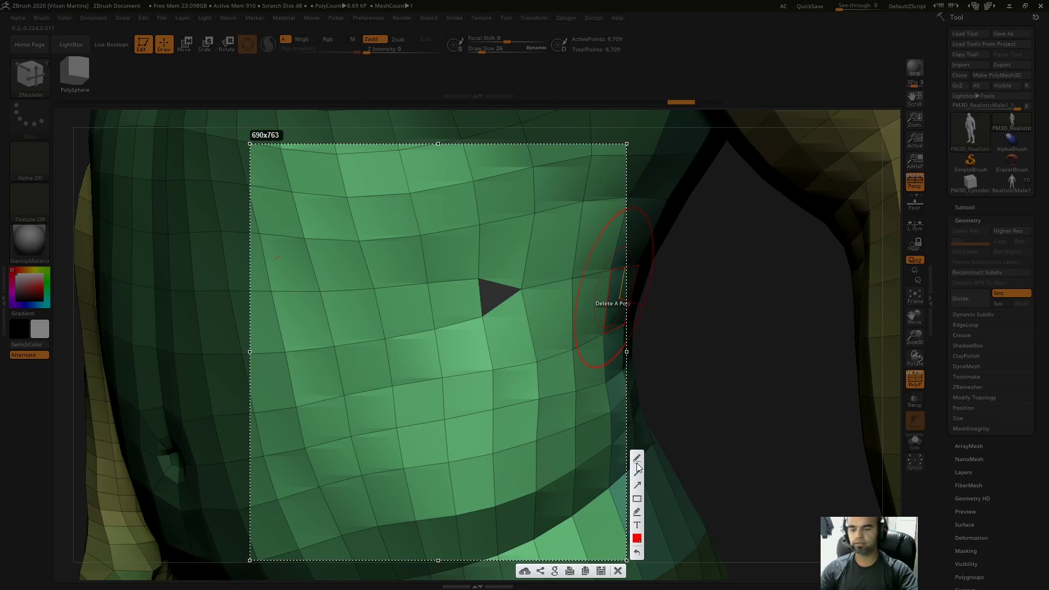
Step: Sketch a temporary red guide line on the screenshot overlay along the edge row up to the triangular opening's lower corner
{"action": "left_click_drag", "start_coordinate": [382, 336], "coordinate": [434, 329]}
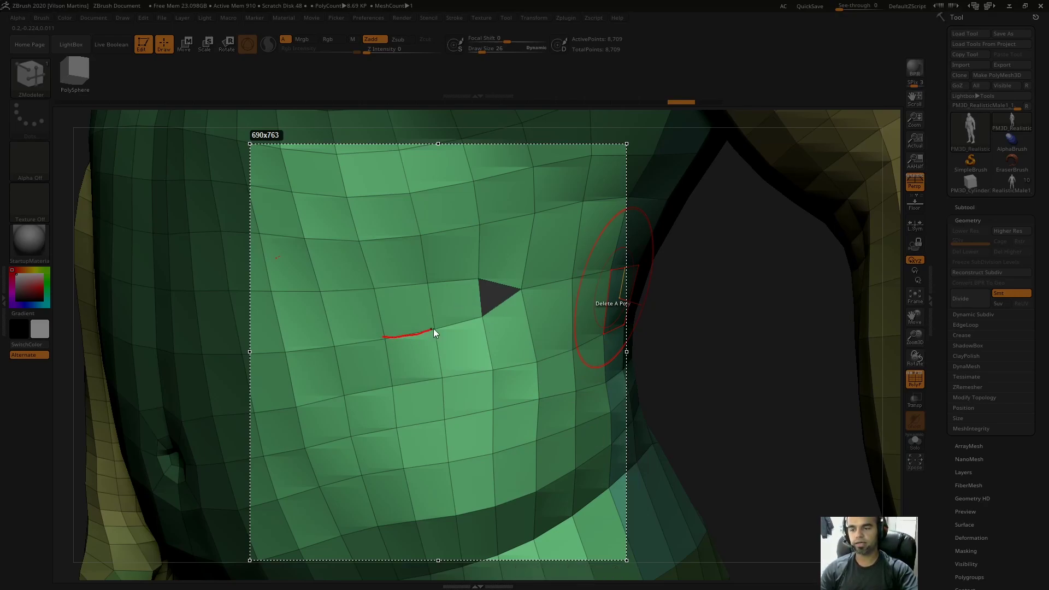
{"action": "key", "text": "ctrl+z"}
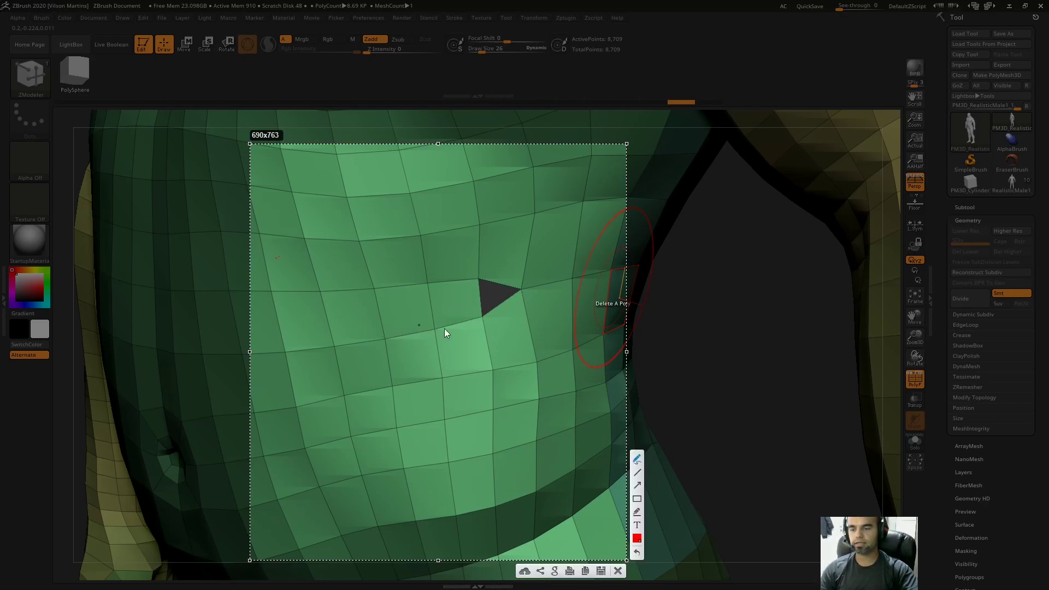
{"action": "left_click_drag", "start_coordinate": [292, 350], "coordinate": [293, 352]}
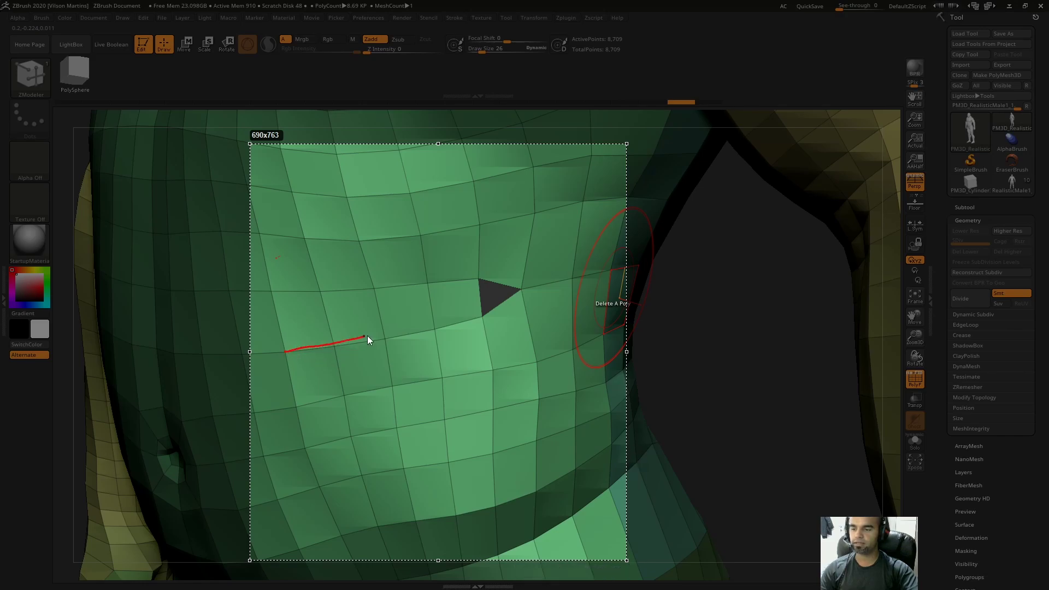
{"action": "mouse_move", "coordinate": [451, 323]}
{"action": "left_mouse_down"}
{"action": "mouse_move", "coordinate": [487, 310]}
{"action": "mouse_move", "coordinate": [478, 342]}
{"action": "mouse_move", "coordinate": [481, 310]}
{"action": "left_mouse_up"}
{"action": "left_click_drag", "start_coordinate": [470, 297], "coordinate": [479, 269]}
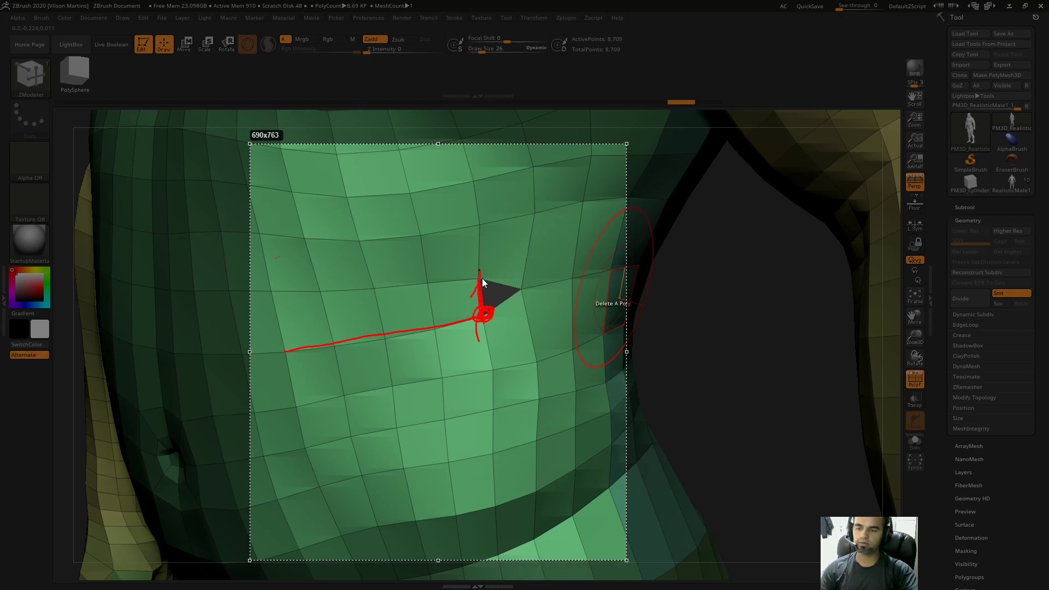
{"action": "key", "text": "Escape"}
Step: Compare collapsing the abdomen polyloop with the triangle deleted and with it restored, undoing each collapse
{"action": "left_click", "coordinate": [434, 315]}
{"action": "key", "text": "ctrl+z"}
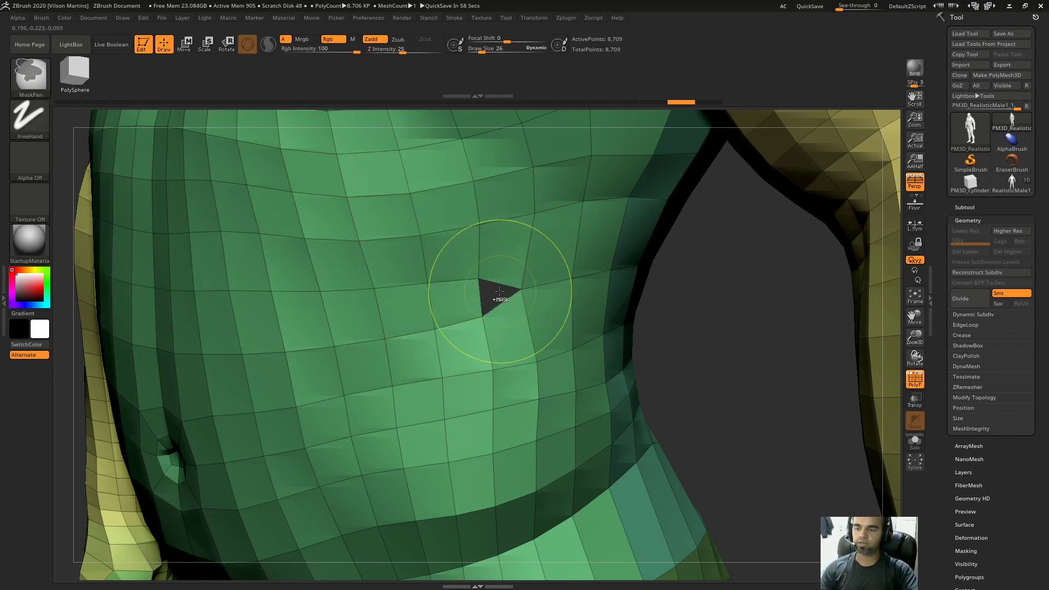
{"action": "key", "text": "ctrl+z"}
{"action": "left_click", "coordinate": [432, 334]}
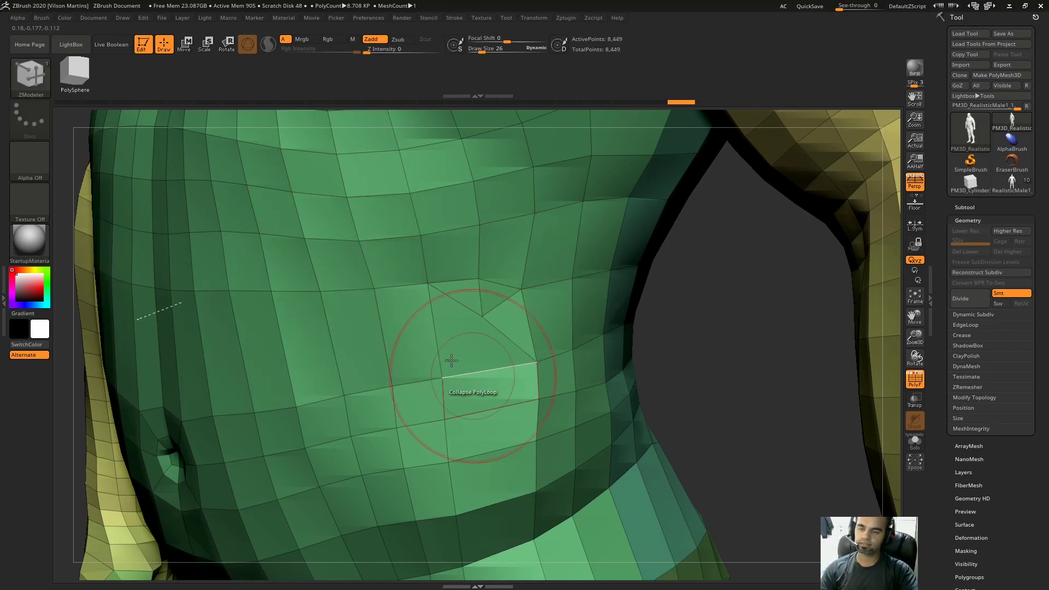
{"action": "key", "text": "ctrl+z"}
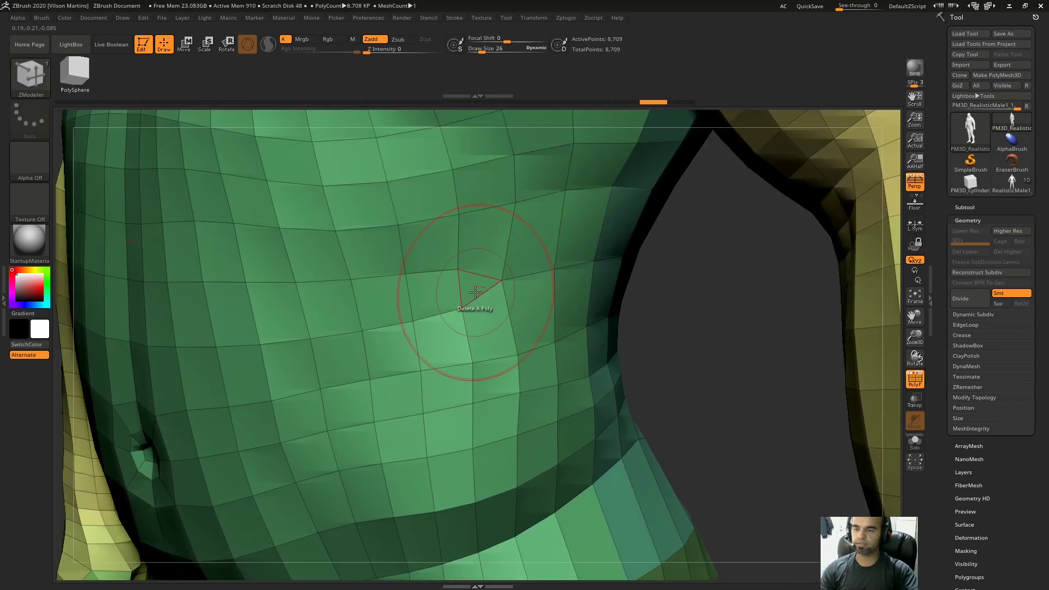
Step: Delete the triangle and a neighbouring polygon, change the ZModeler action and try it on the opening's edges
{"action": "left_click", "coordinate": [472, 287]}
{"action": "key", "text": "ctrl+z"}
{"action": "left_click", "coordinate": [470, 287]}
{"action": "left_click", "coordinate": [487, 317]}
{"action": "left_click", "coordinate": [441, 312], "text": "alt"}
{"action": "key", "text": "space"}
{"action": "left_click", "coordinate": [337, 341]}
{"action": "left_click", "coordinate": [464, 320]}
{"action": "left_click", "coordinate": [508, 314]}
Step: Undo the edits around the opening back to the intact triangle
{"action": "right_click_drag", "start_coordinate": [529, 392], "coordinate": [473, 323], "text": "ctrl"}
{"action": "key", "text": "ctrl+z"}
{"action": "key", "text": "ctrl+z"}
{"action": "key", "text": "ctrl+z"}
{"action": "key", "text": "ctrl+z"}
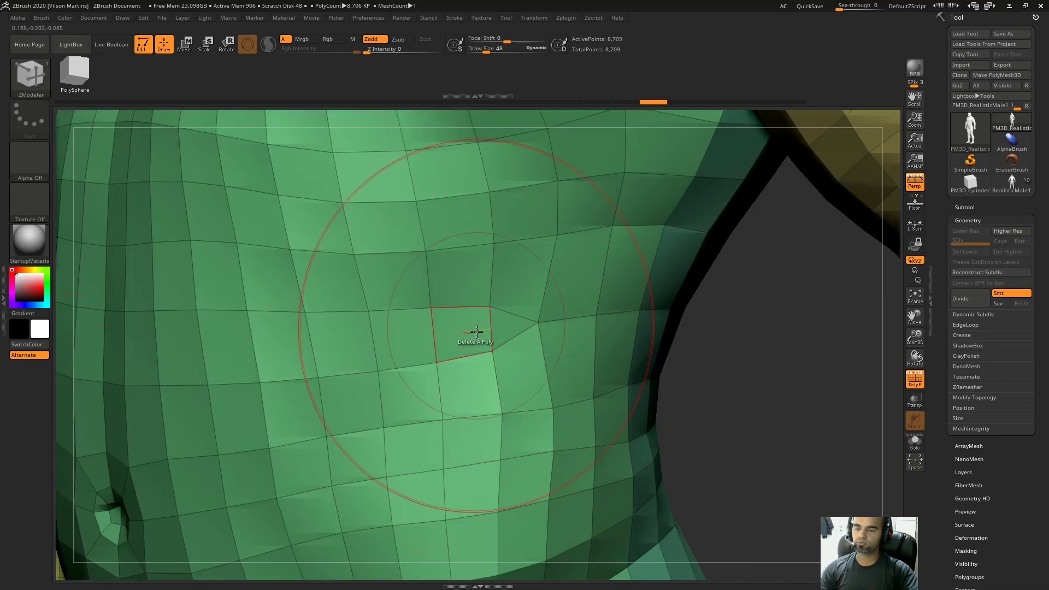
Step: Delete the triangle again, collapse the polyloop ending at the opening and inspect the whole torso
{"action": "right_click_drag", "start_coordinate": [556, 387], "coordinate": [535, 407], "text": "ctrl"}
{"action": "left_click", "coordinate": [552, 332]}
{"action": "mouse_move", "coordinate": [545, 327]}
{"action": "right_mouse_down", "text": "ctrl"}
{"action": "mouse_move", "coordinate": [503, 357]}
{"action": "mouse_move", "coordinate": [590, 344]}
{"action": "mouse_move", "coordinate": [521, 276]}
{"action": "right_mouse_up", "text": "ctrl"}
{"action": "left_click", "coordinate": [496, 332]}
{"action": "key", "text": "ctrl+z"}
{"action": "key", "text": "ctrl+z"}
{"action": "right_click_drag", "start_coordinate": [521, 276], "coordinate": [549, 272]}
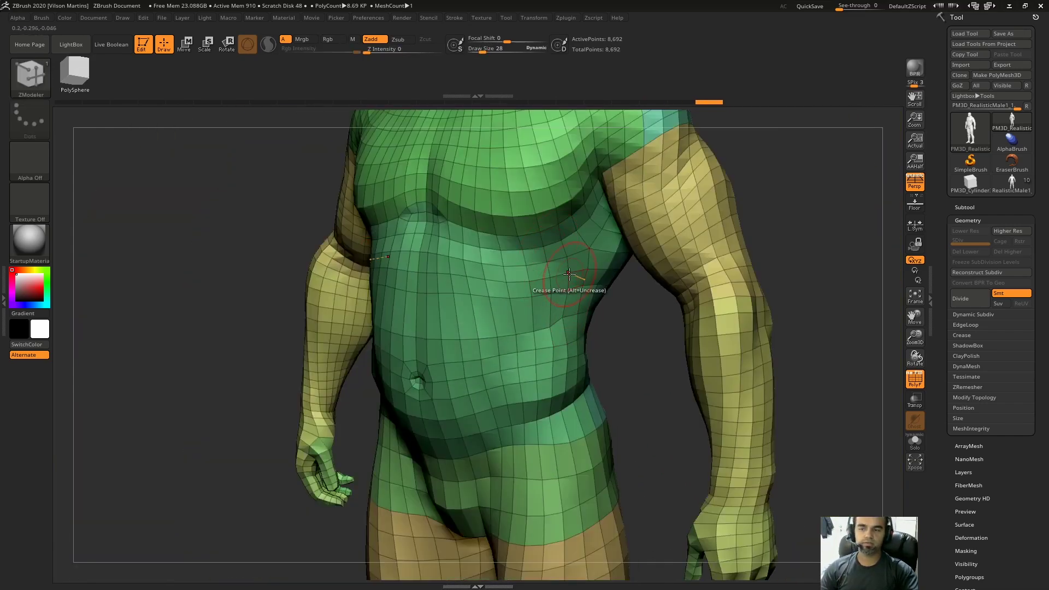